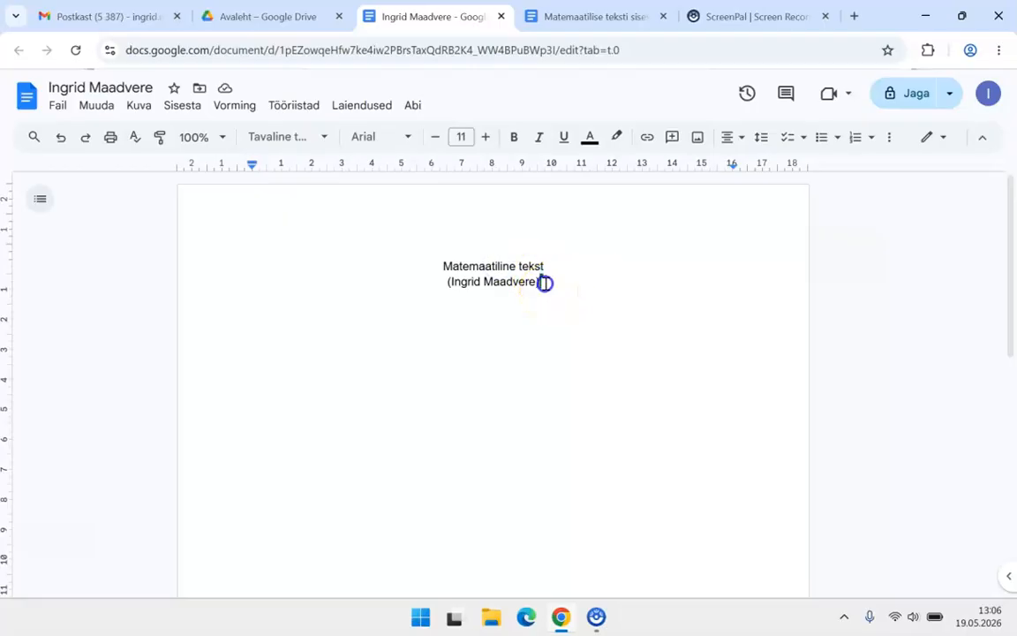
Step: Add a new empty line below the centred title and author name, and left-align it
{"action": "key", "text": "Return"}
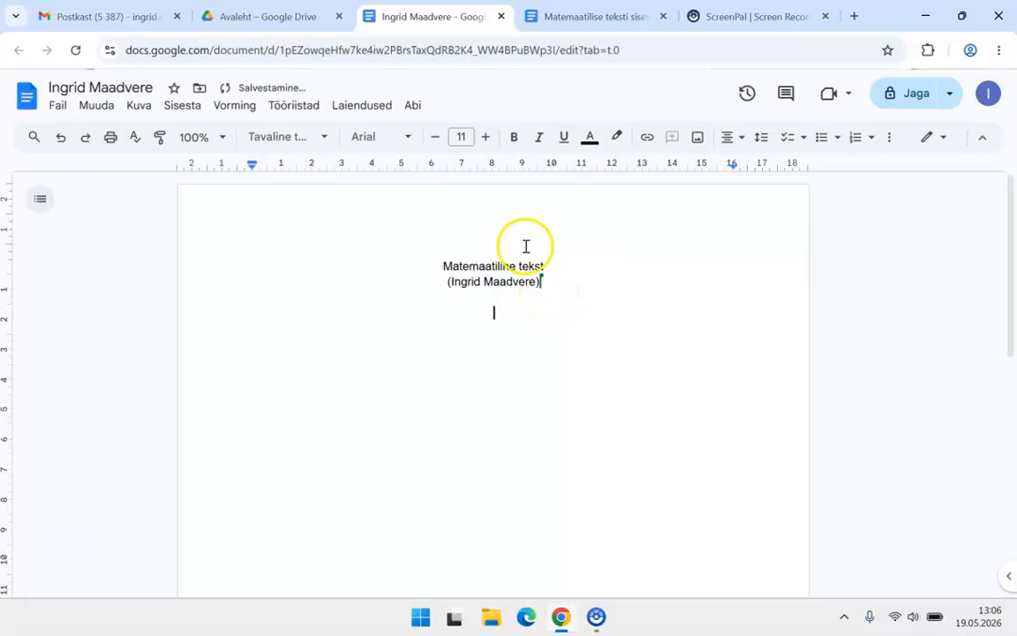
{"action": "left_click", "coordinate": [736, 139]}
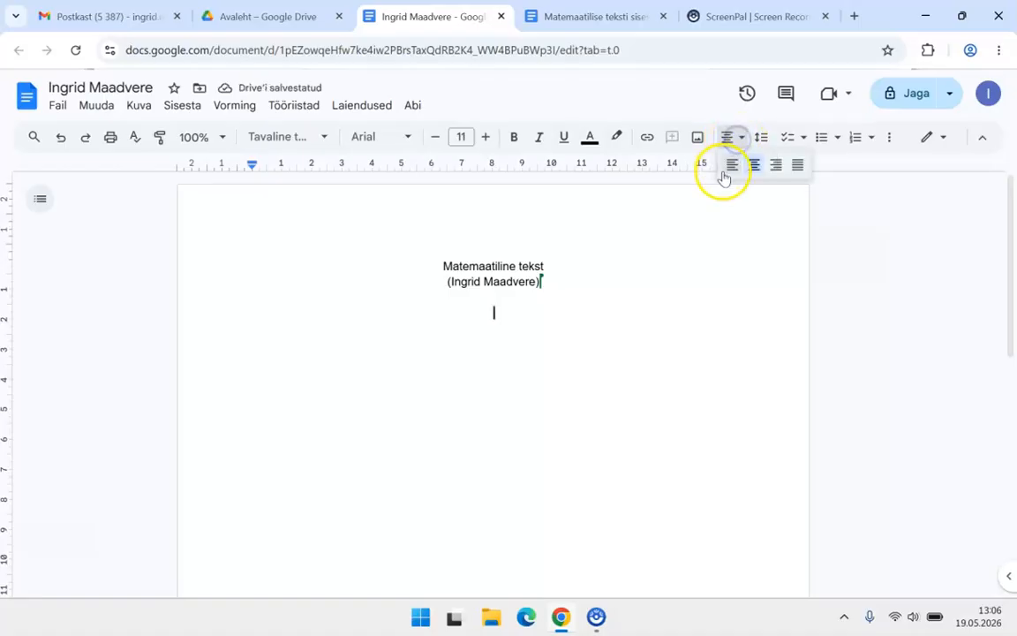
{"action": "left_click", "coordinate": [732, 165]}
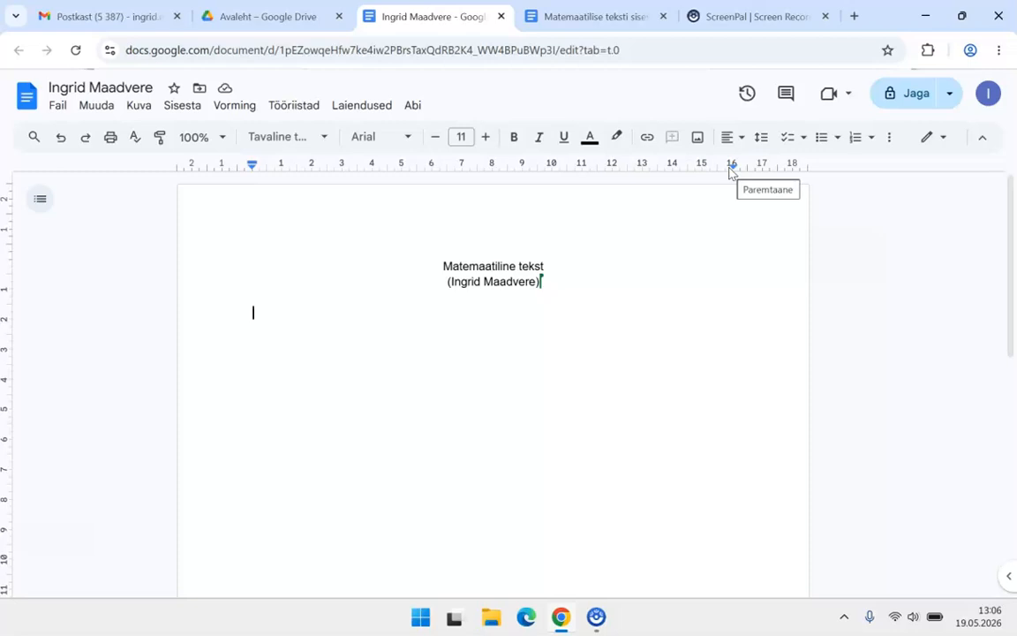
Step: Write '24 + 18 = ' and accept the suggested result 42
{"action": "type", "text": "24"}
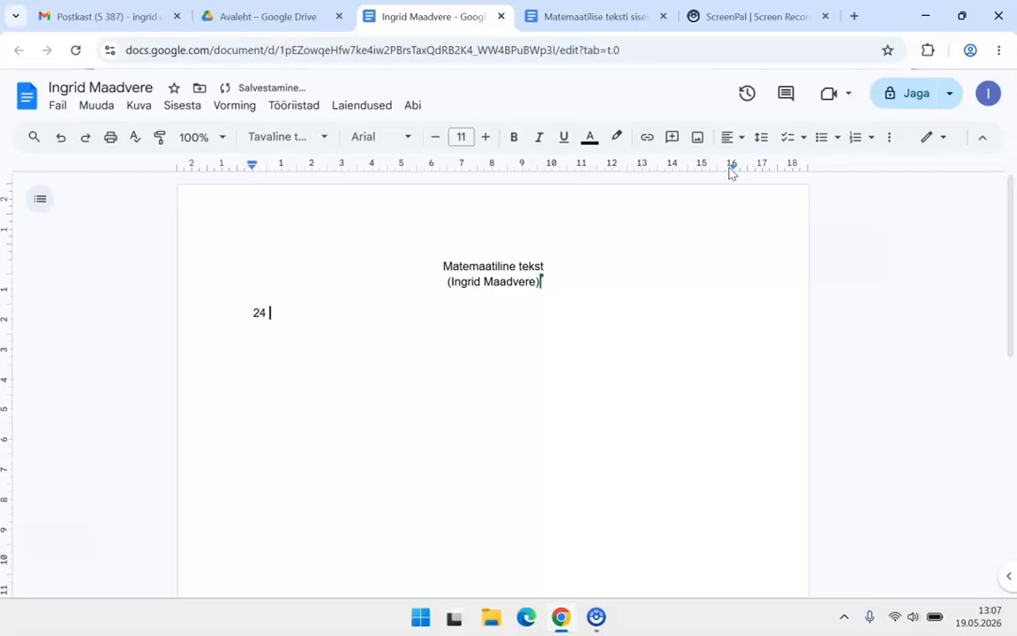
{"action": "type", "text": " + 18 ="}
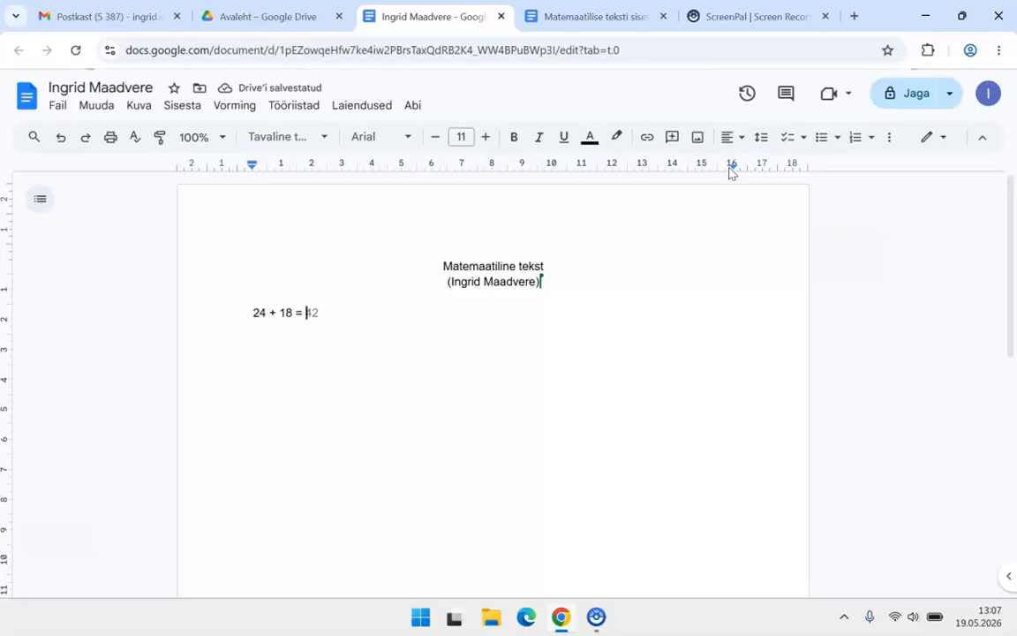
{"action": "key", "text": "Tab"}
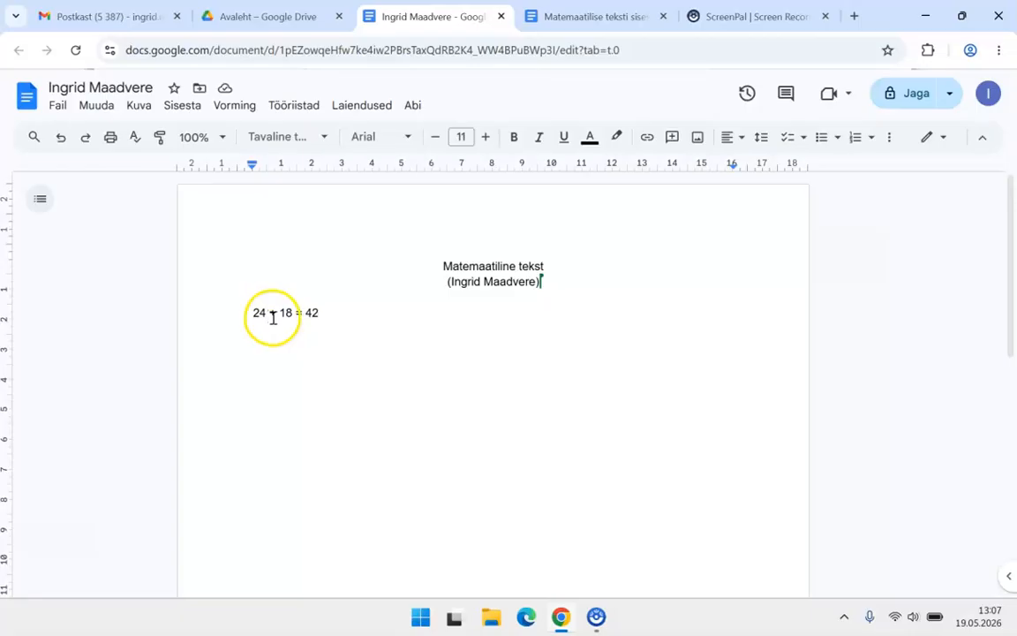
Step: Add the line '11 * 2 = 22' using the suggested result, then begin the next line with '50'
{"action": "key", "text": "Return"}
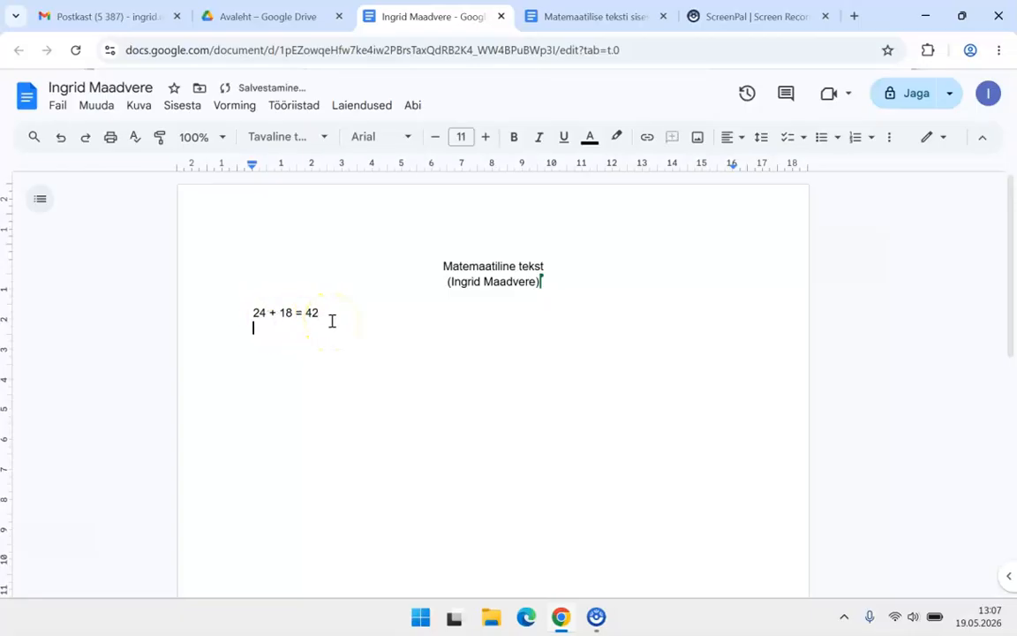
{"action": "type", "text": "11"}
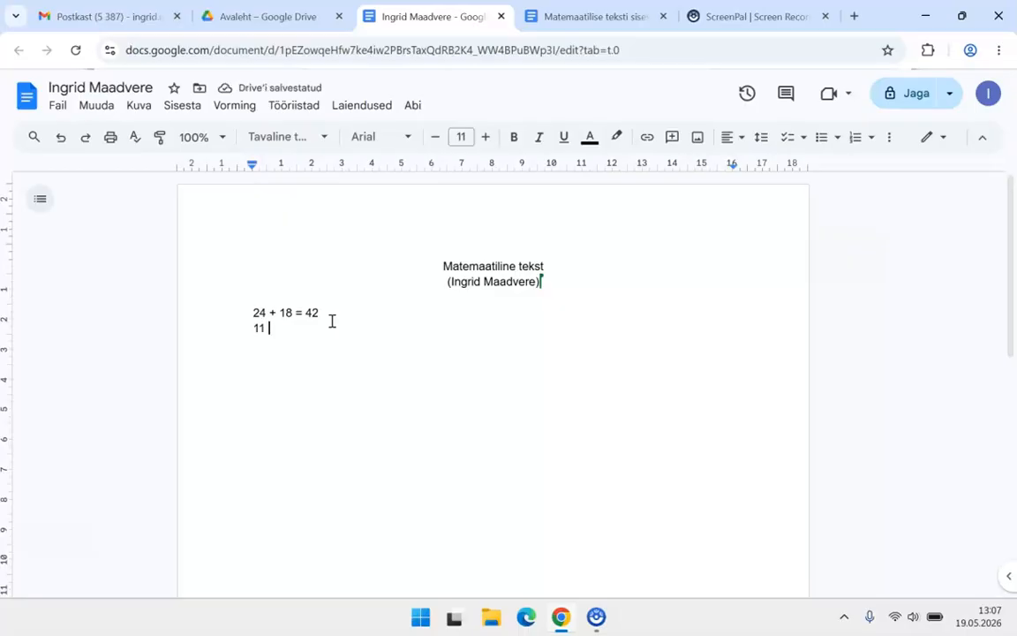
{"action": "type", "text": " *"}
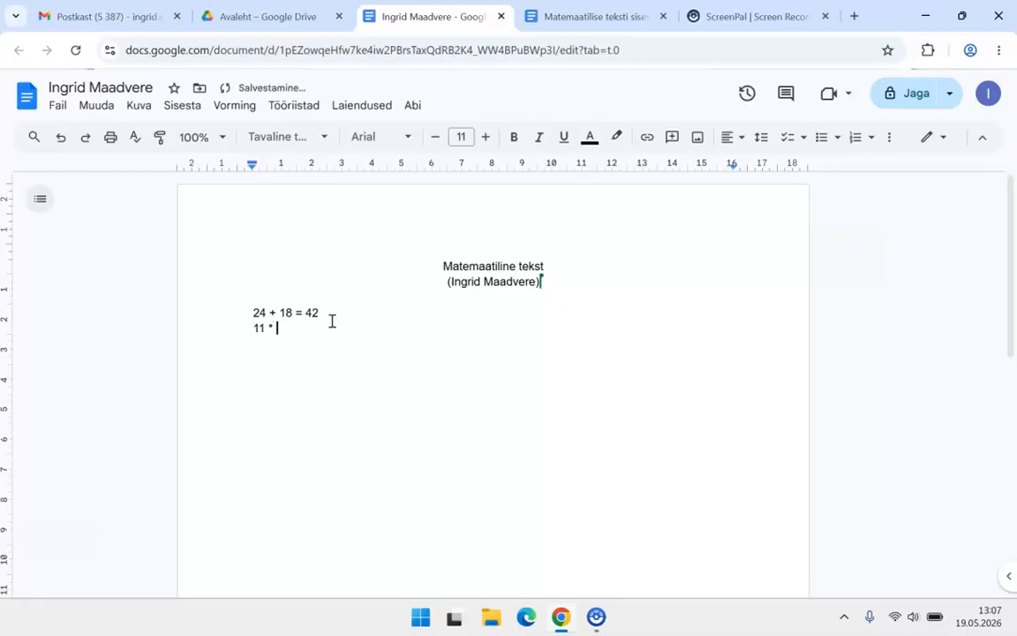
{"action": "type", "text": "2 ="}
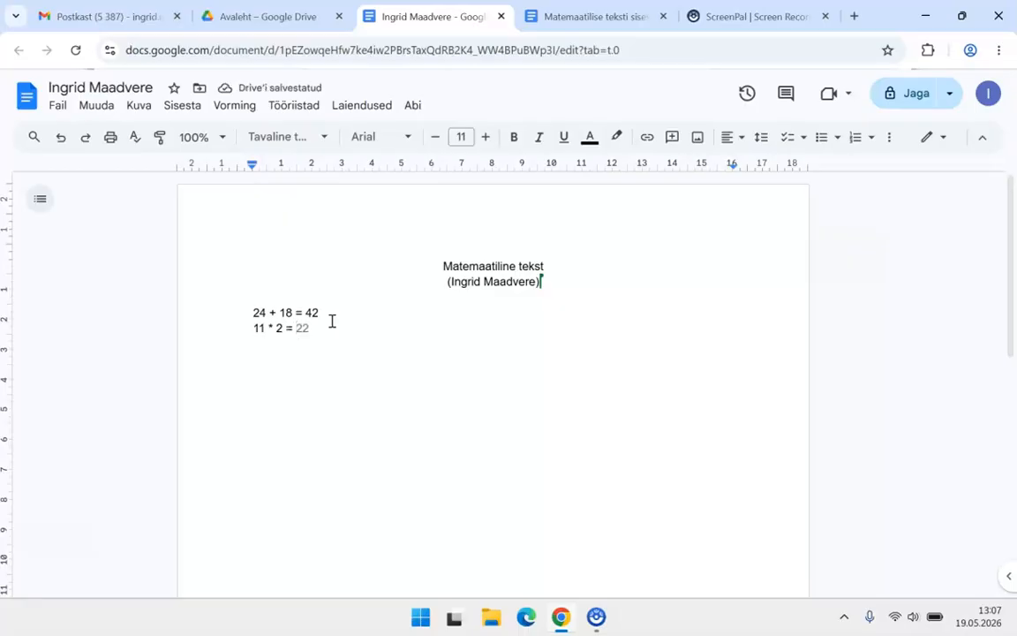
{"action": "key", "text": "Tab"}
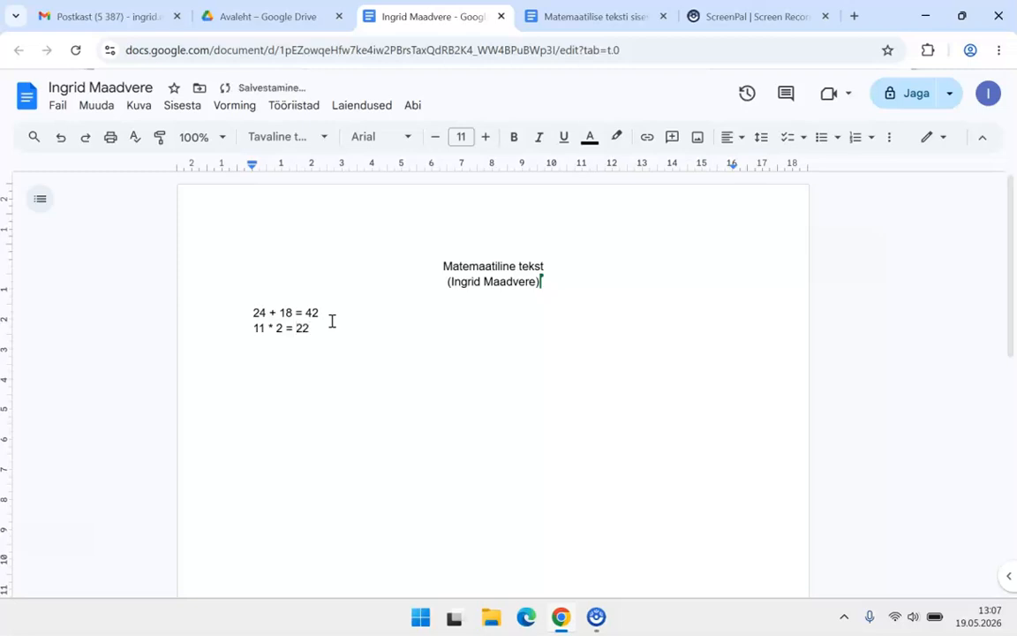
{"action": "key", "text": "Return"}
{"action": "type", "text": "50"}
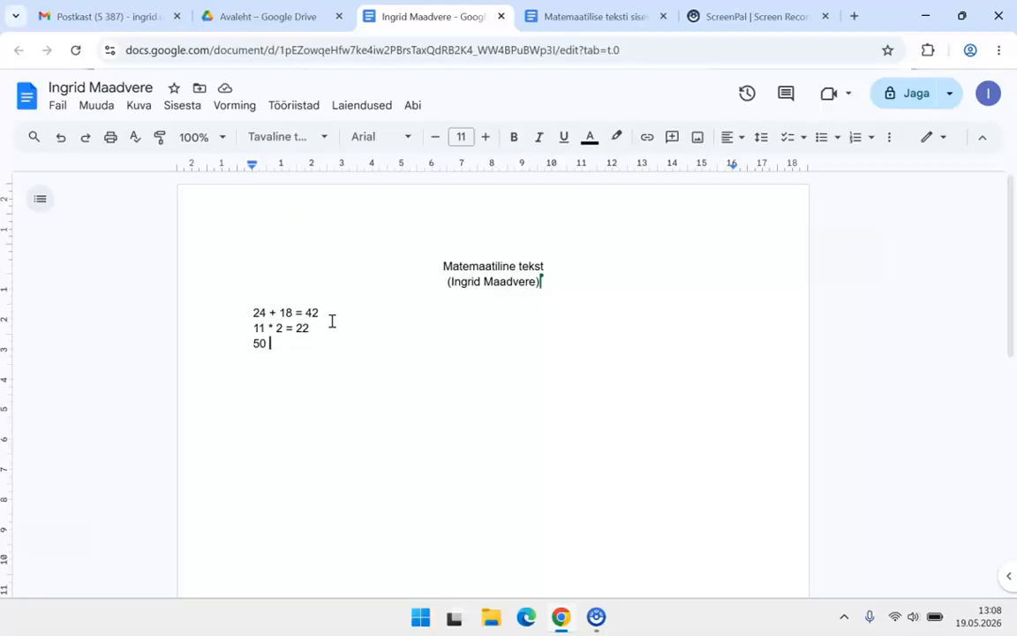
Step: Complete the third line as '50 – 6 = 44' and add an empty line below
{"action": "type", "text": "-"}
{"action": "type", "text": " 6"}
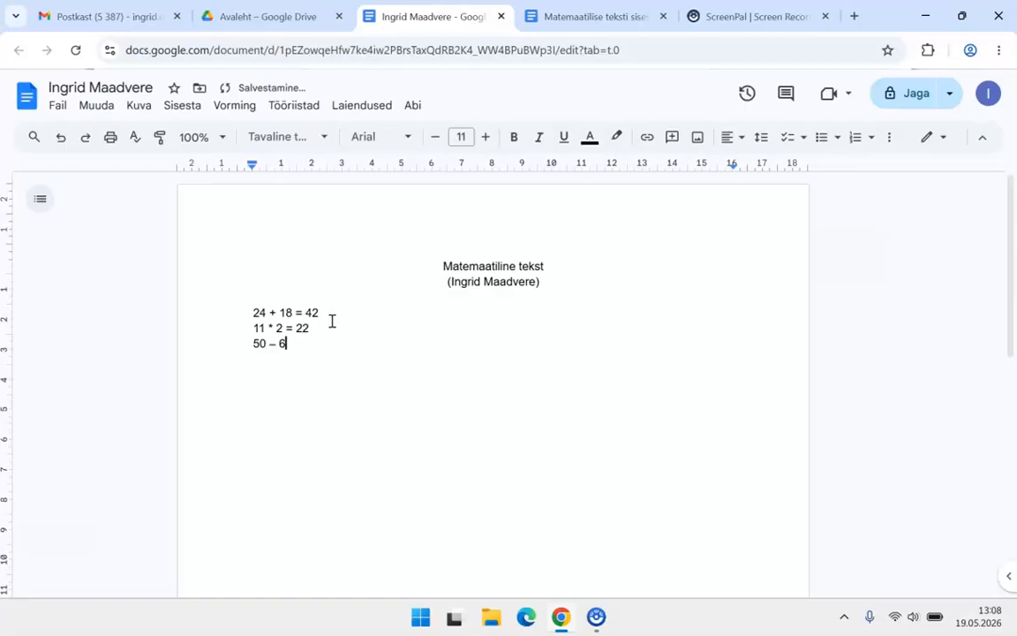
{"action": "type", "text": " ="}
{"action": "type", "text": "44"}
{"action": "key", "text": "Return"}
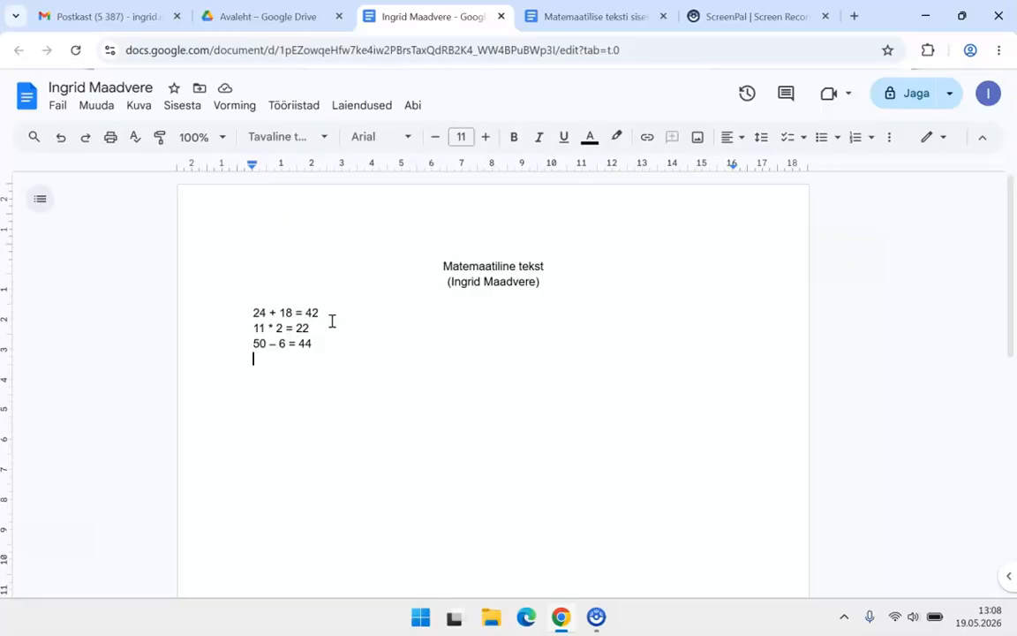
Step: Type the fourth line '– 50 : (– 2) = 25', fixing stray dashes and spaces
{"action": "type", "text": "_"}
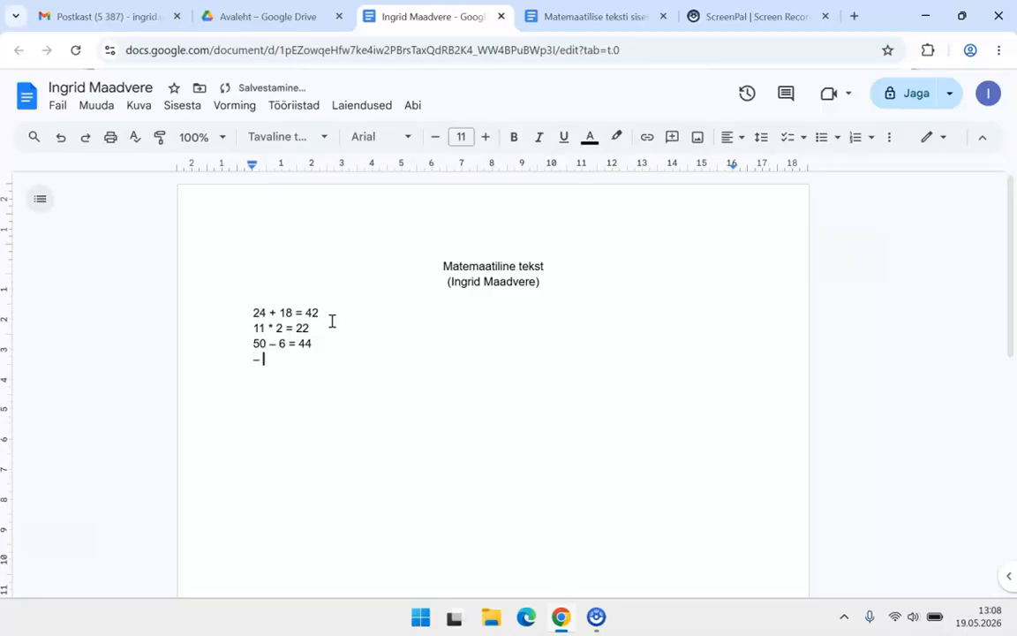
{"action": "type", "text": " 50"}
{"action": "type", "text": " :"}
{"action": "type", "text": " ("}
{"action": "type", "text": "-"}
{"action": "key", "text": "BackSpace"}
{"action": "type", "text": "--"}
{"action": "type", "text": " 2"}
{"action": "key", "text": "Left"}
{"action": "key", "text": "Left"}
{"action": "key", "text": "Left"}
{"action": "key", "text": "BackSpace"}
{"action": "key", "text": "Right"}
{"action": "key", "text": "Right"}
{"action": "key", "text": "Right"}
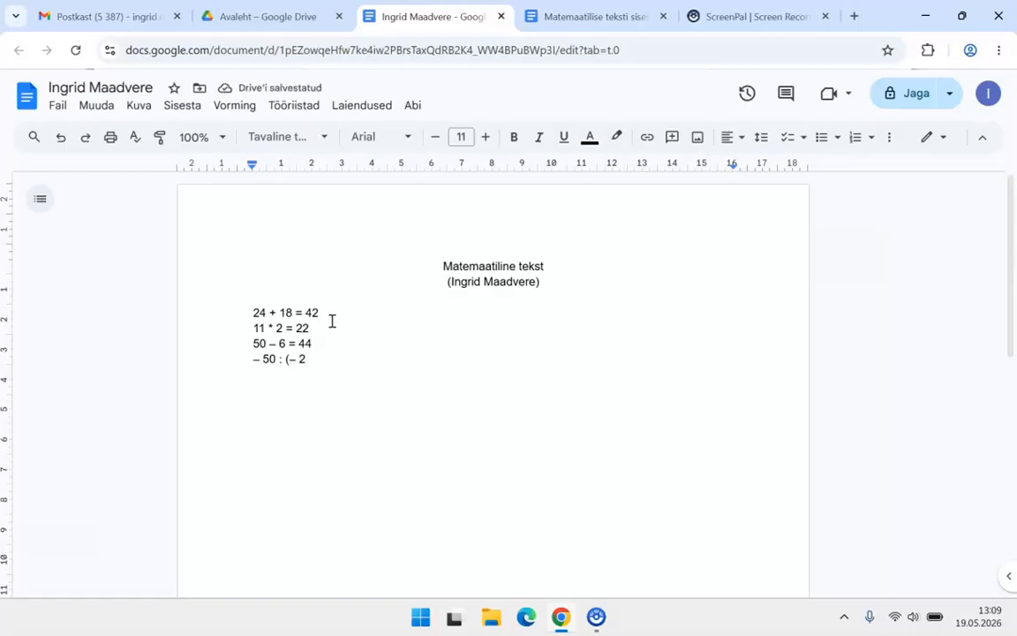
{"action": "type", "text": ")"}
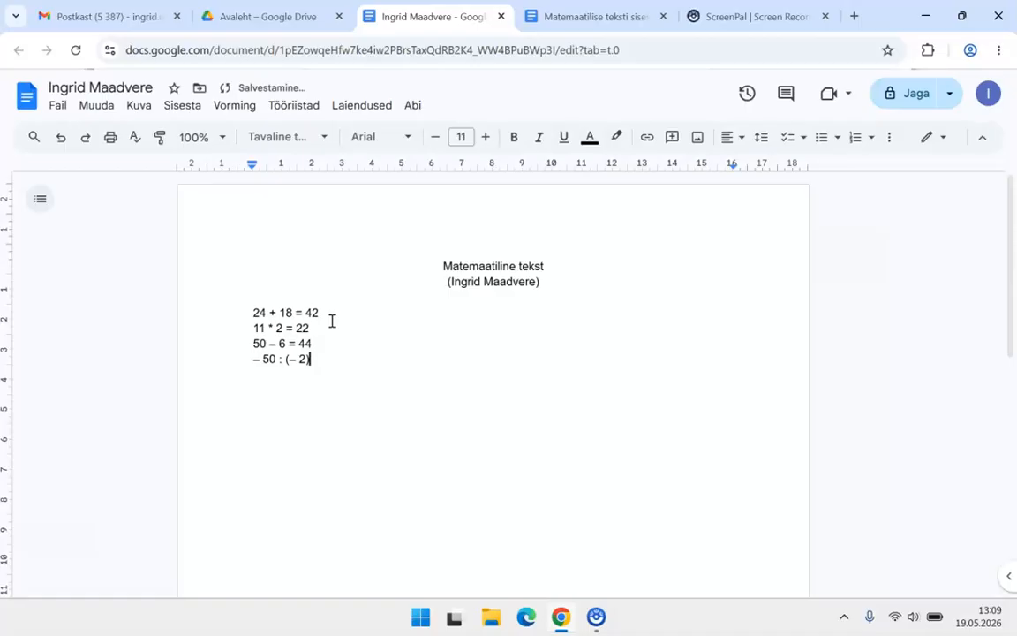
{"action": "type", "text": " = 25"}
{"action": "key", "text": "Return"}
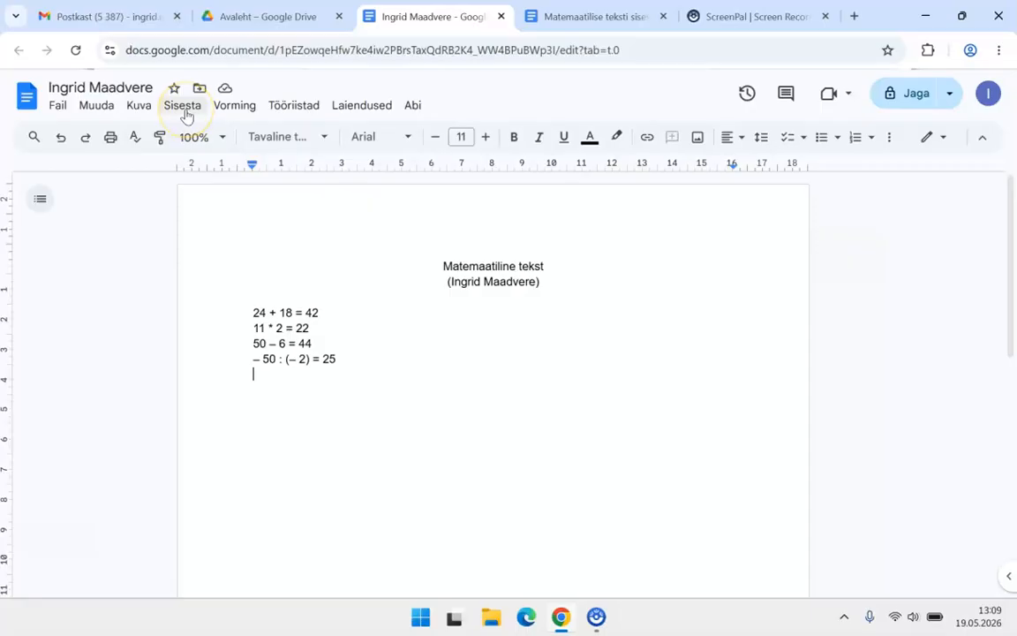
Step: Show the equation toolbar and insert a new equation on the blank line below the sums
{"action": "left_click", "coordinate": [134, 109]}
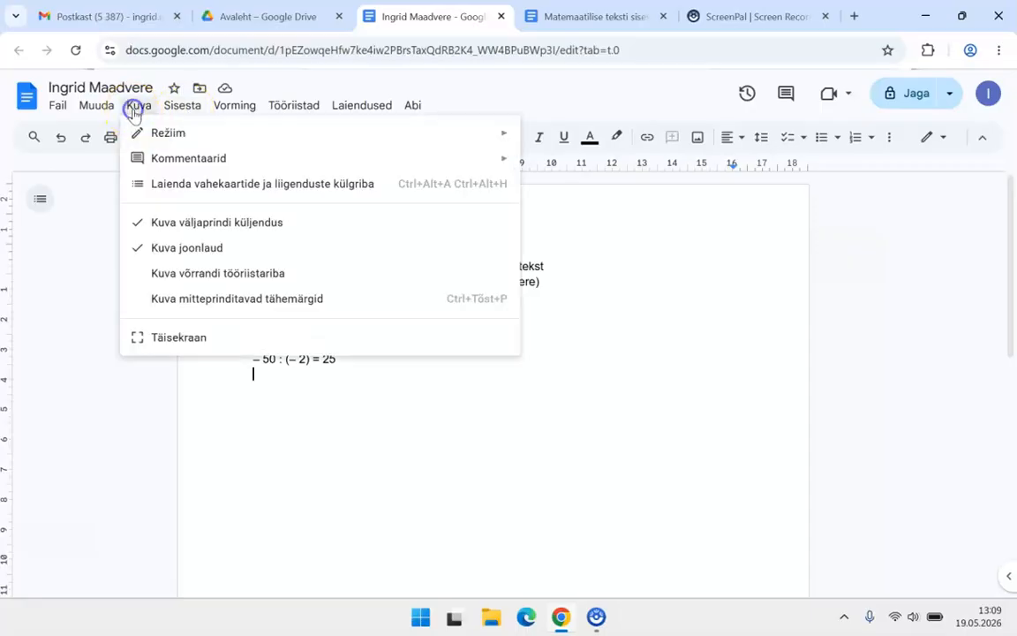
{"action": "left_click", "coordinate": [217, 275]}
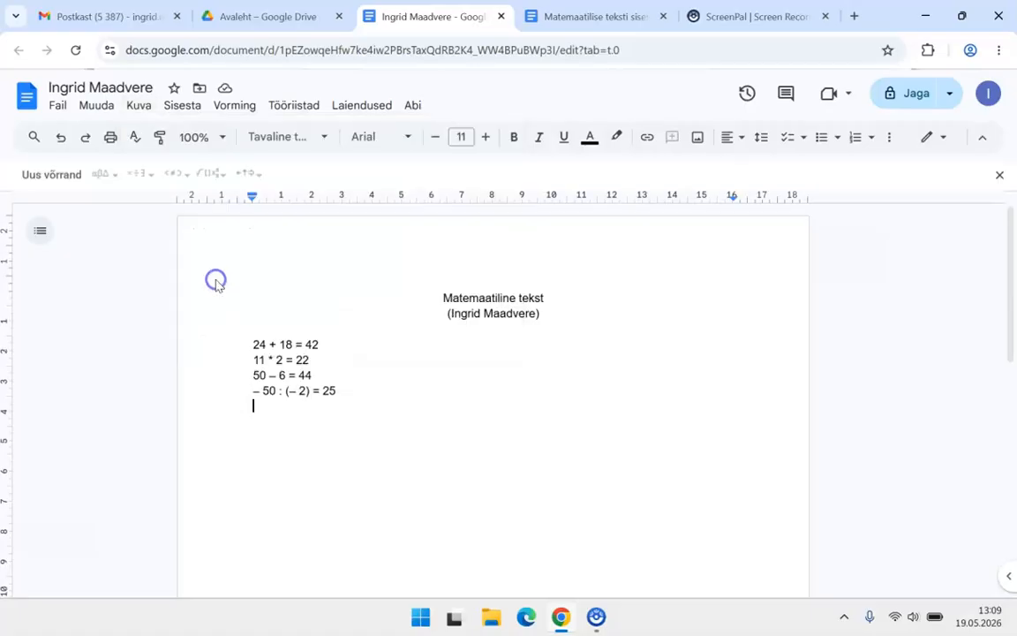
{"action": "left_click", "coordinate": [179, 108]}
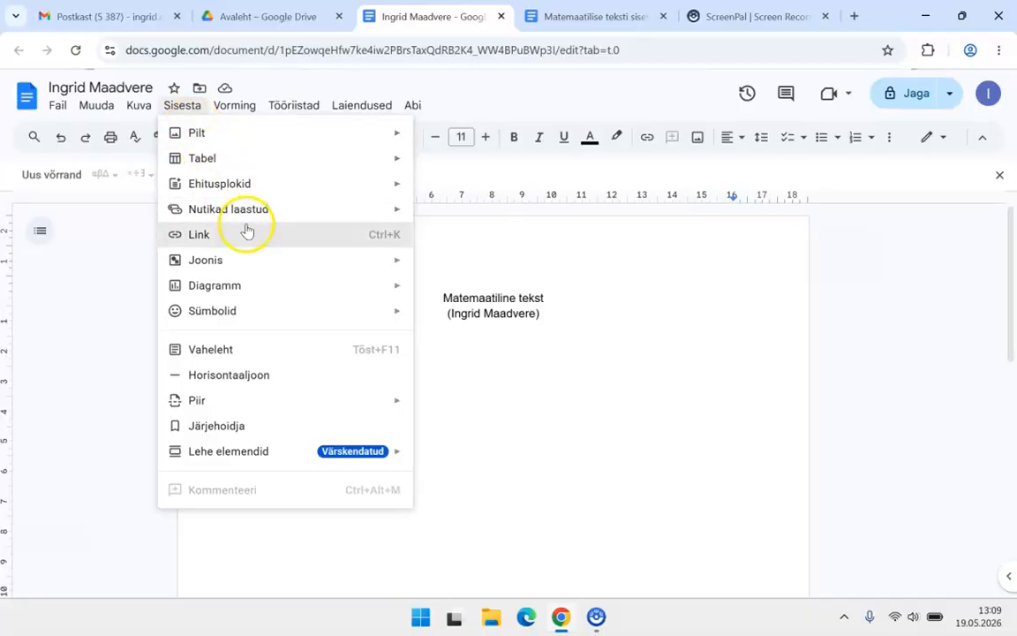
{"action": "mouse_move", "coordinate": [299, 319]}
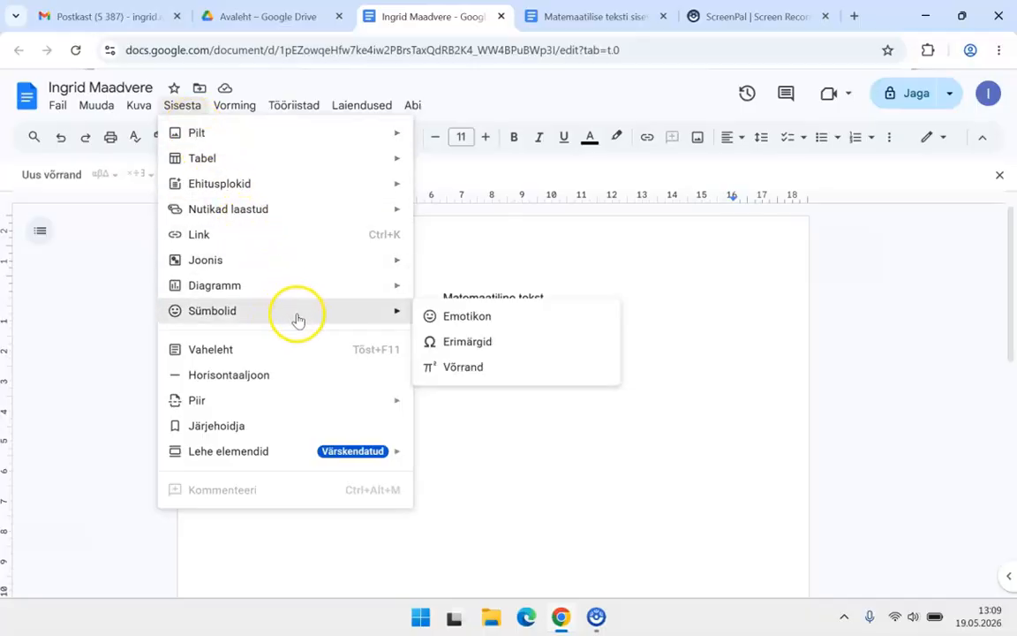
{"action": "left_click", "coordinate": [462, 367]}
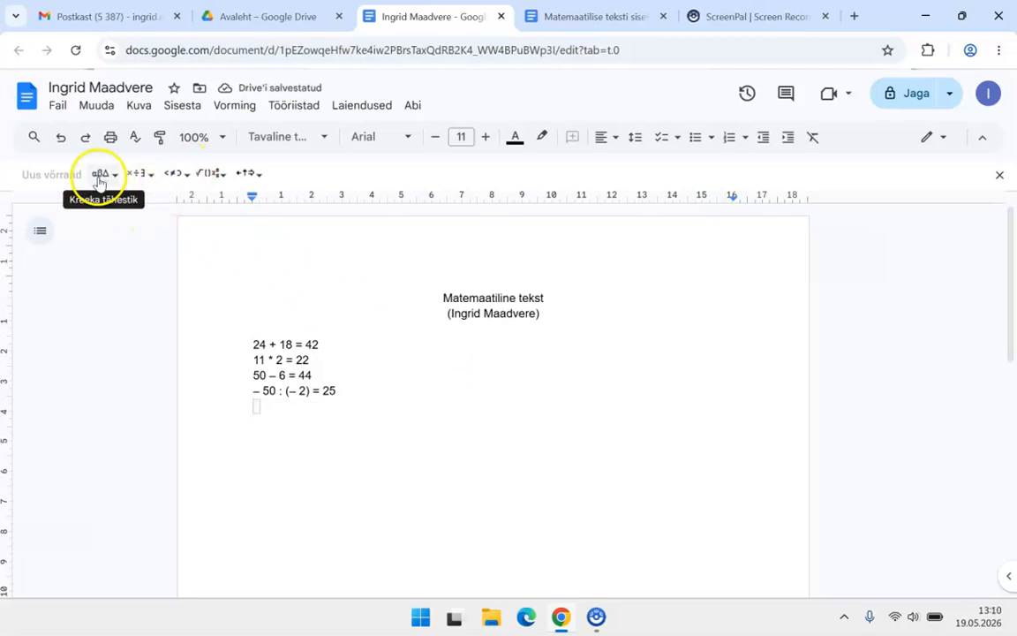
{"action": "left_click", "coordinate": [61, 138]}
{"action": "left_click", "coordinate": [69, 179]}
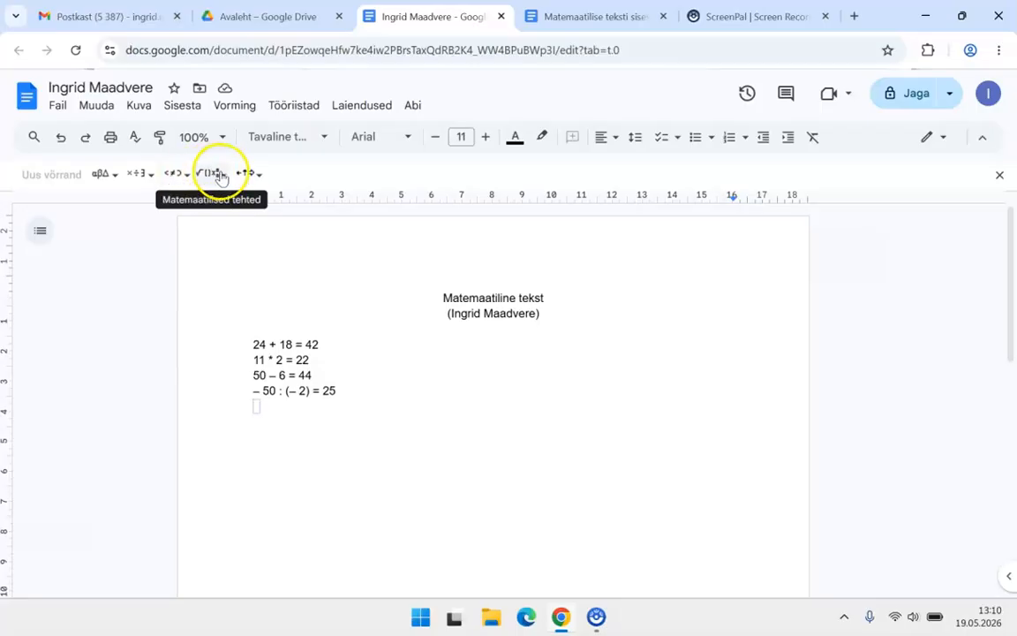
{"action": "left_click", "coordinate": [142, 175]}
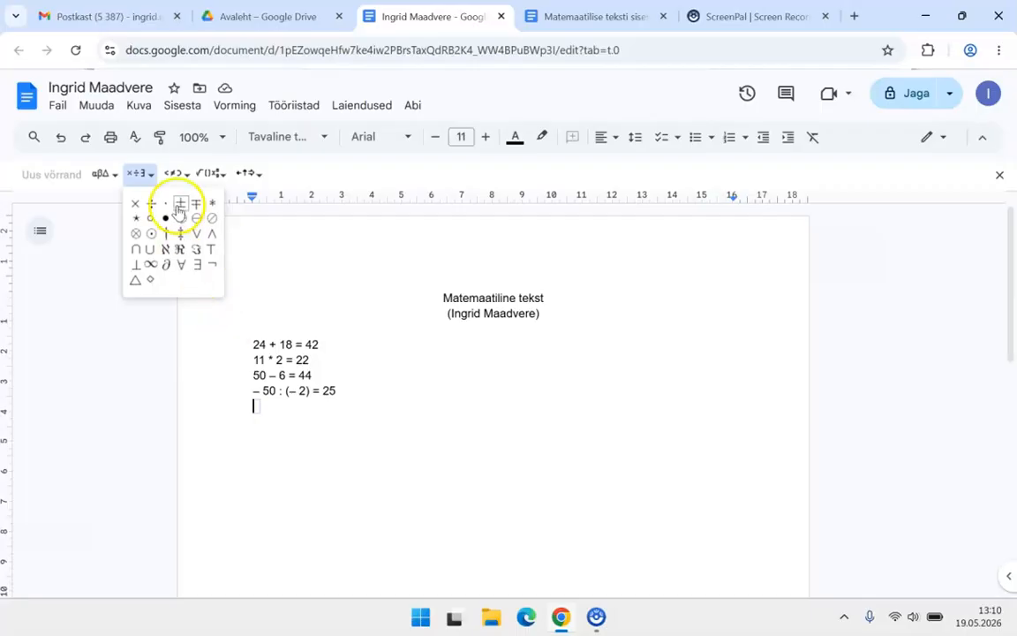
{"action": "left_click", "coordinate": [101, 173]}
{"action": "left_click", "coordinate": [248, 174]}
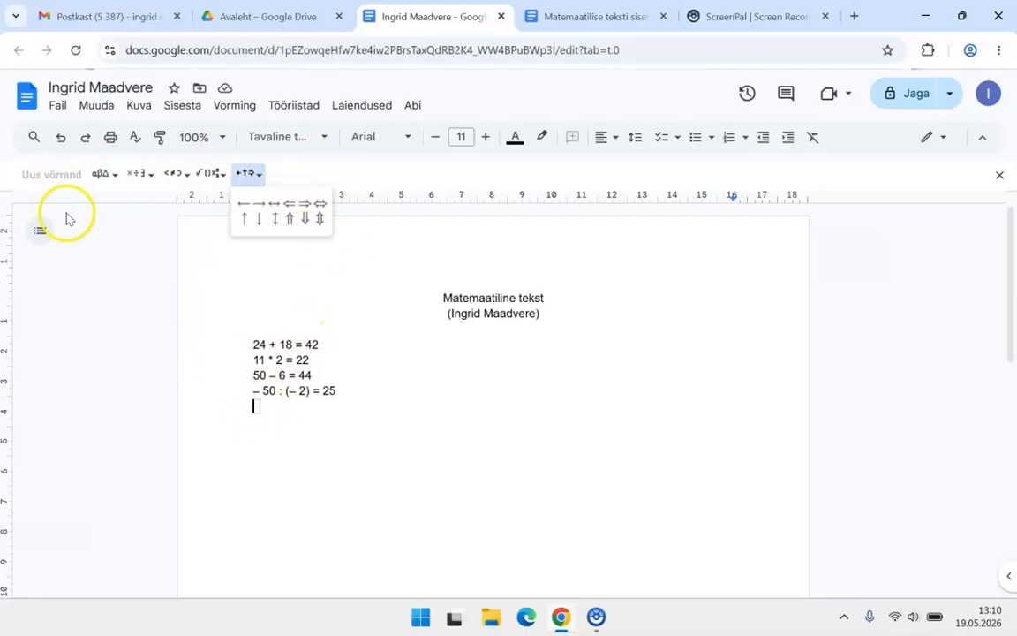
{"action": "left_click", "coordinate": [259, 408]}
Step: Enter '24 + 18 = 42' in the equation box and move to a new line
{"action": "type", "text": "24 +"}
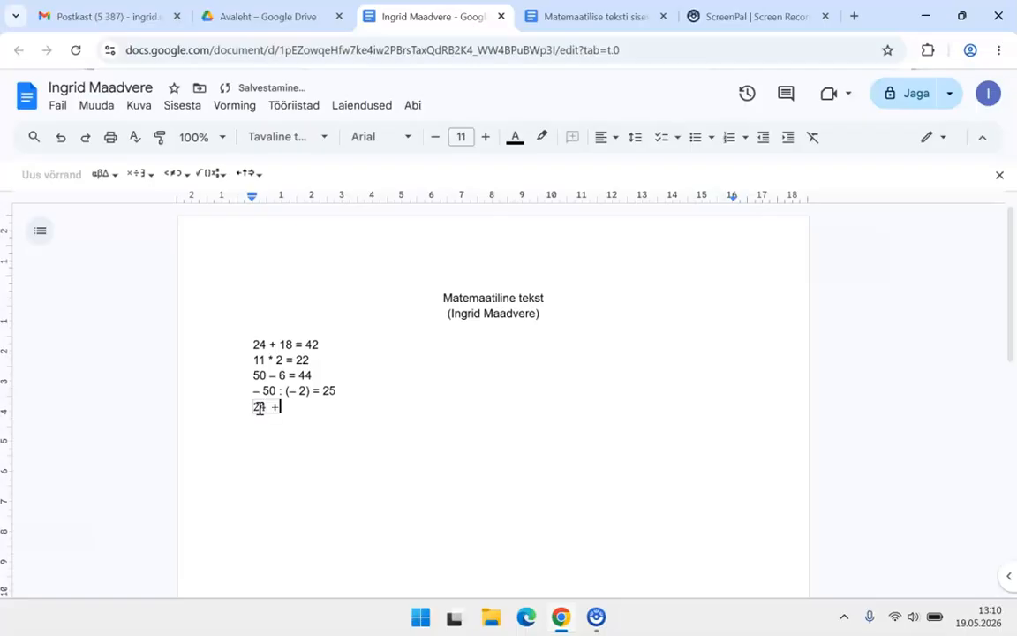
{"action": "type", "text": " 18 = 42"}
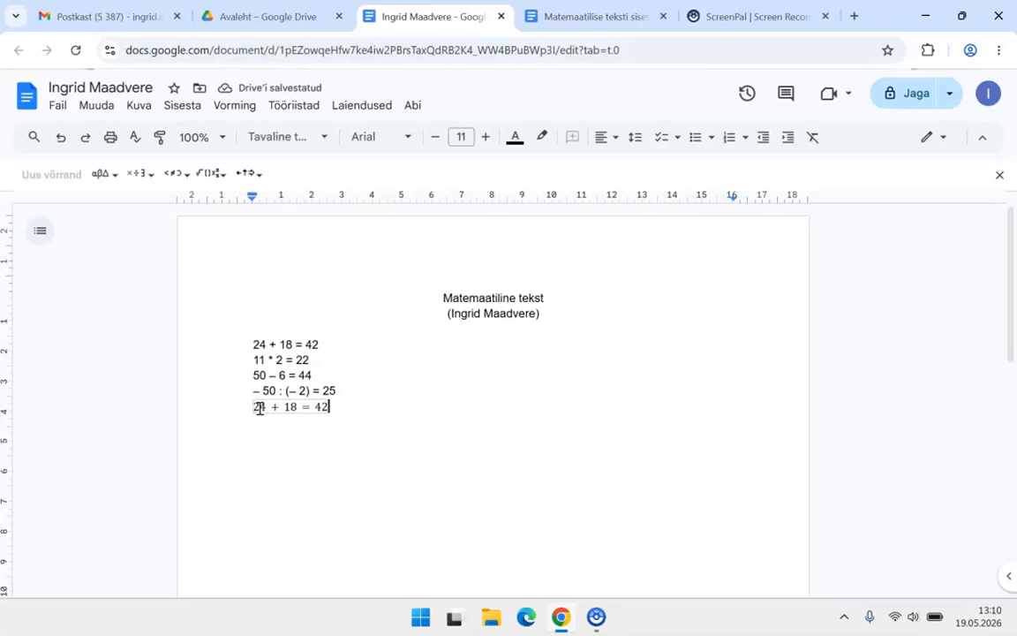
{"action": "key", "text": "Return"}
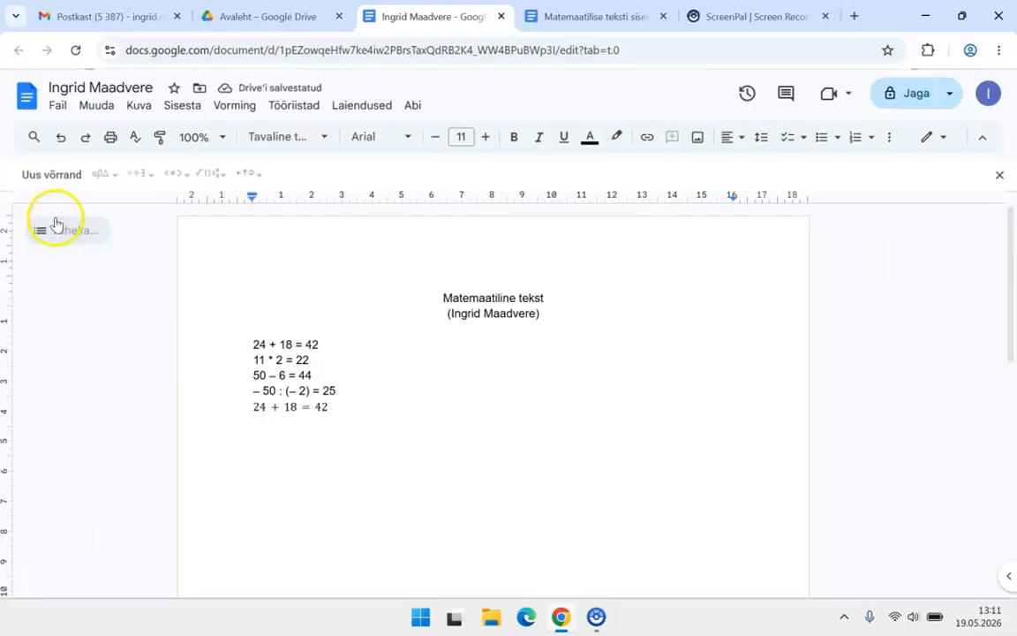
Step: Insert the equation '11 · 2 = 22' with the multiplication dot symbol, then start another equation below
{"action": "left_click", "coordinate": [51, 175]}
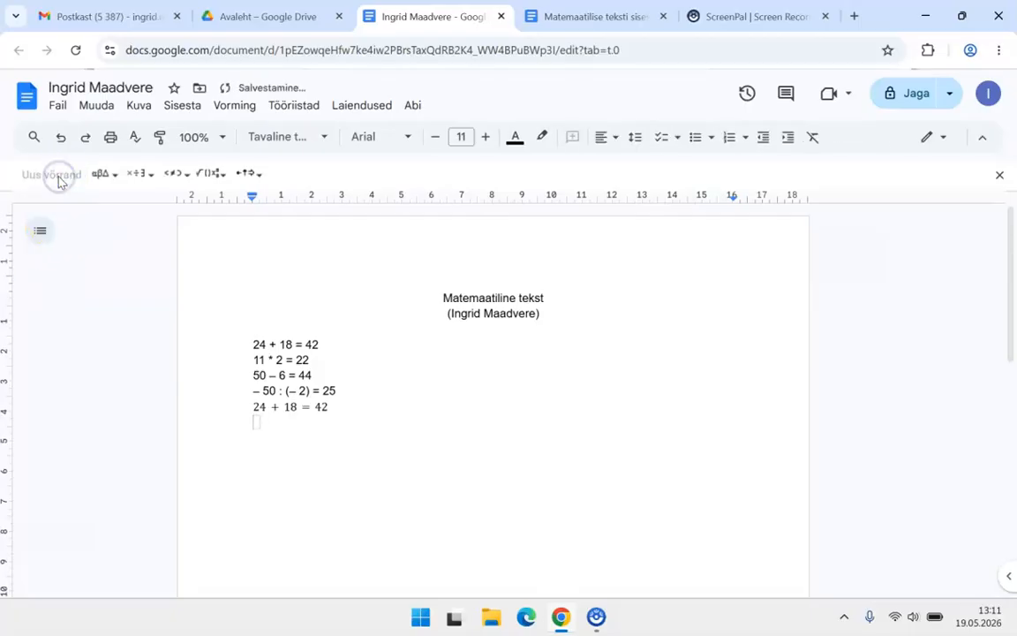
{"action": "type", "text": "11"}
{"action": "left_click", "coordinate": [144, 174]}
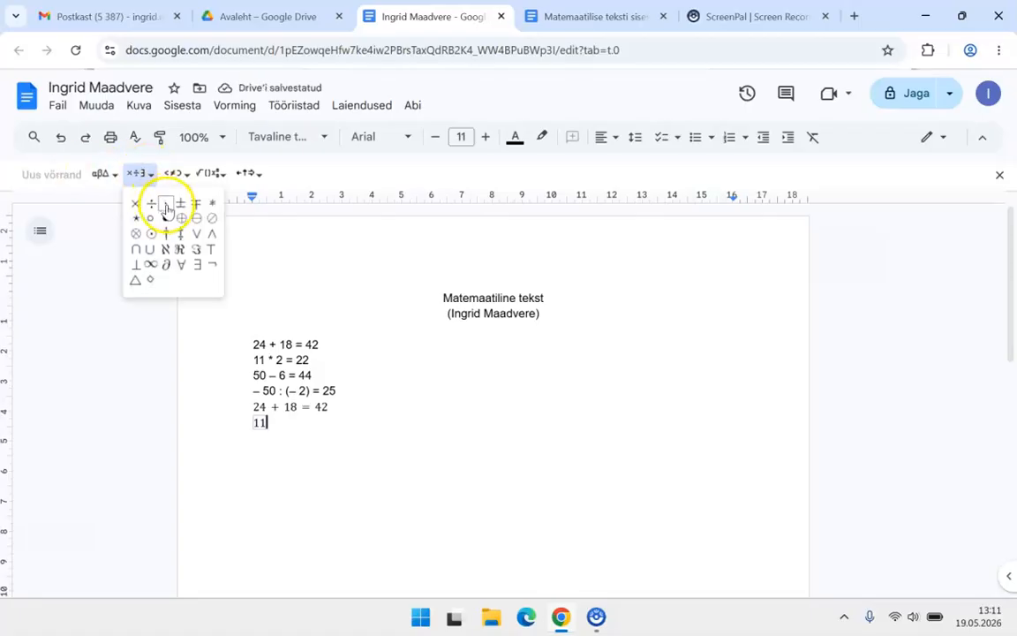
{"action": "left_click", "coordinate": [166, 205]}
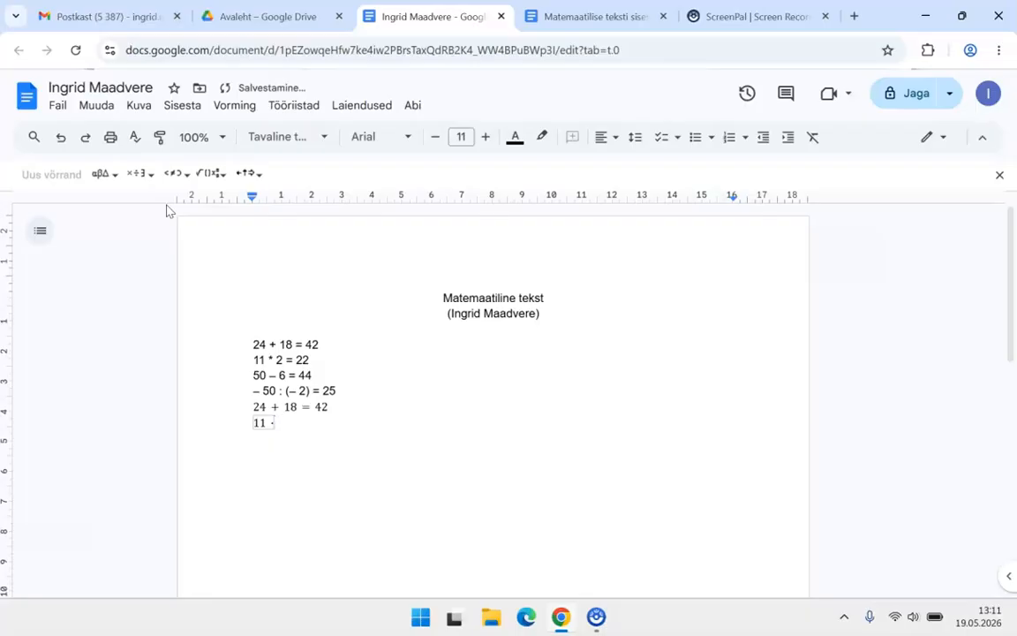
{"action": "type", "text": "2 = 22"}
{"action": "key", "text": "Right"}
{"action": "key", "text": "Return"}
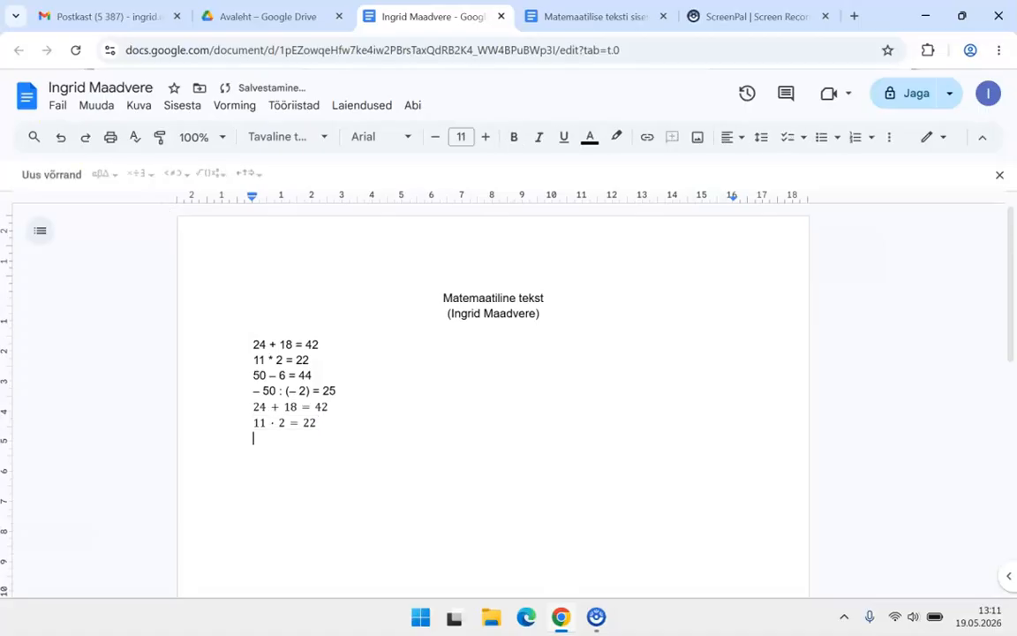
{"action": "left_click", "coordinate": [54, 179]}
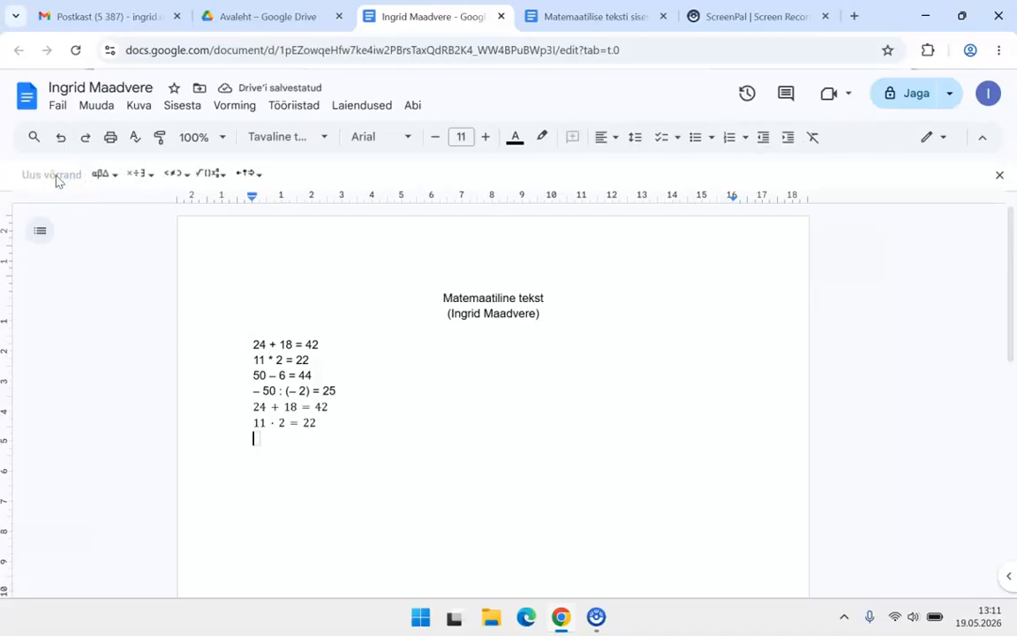
Step: Type '50 − 6 = 44' into the new equation and move to an empty line
{"action": "type", "text": "50"}
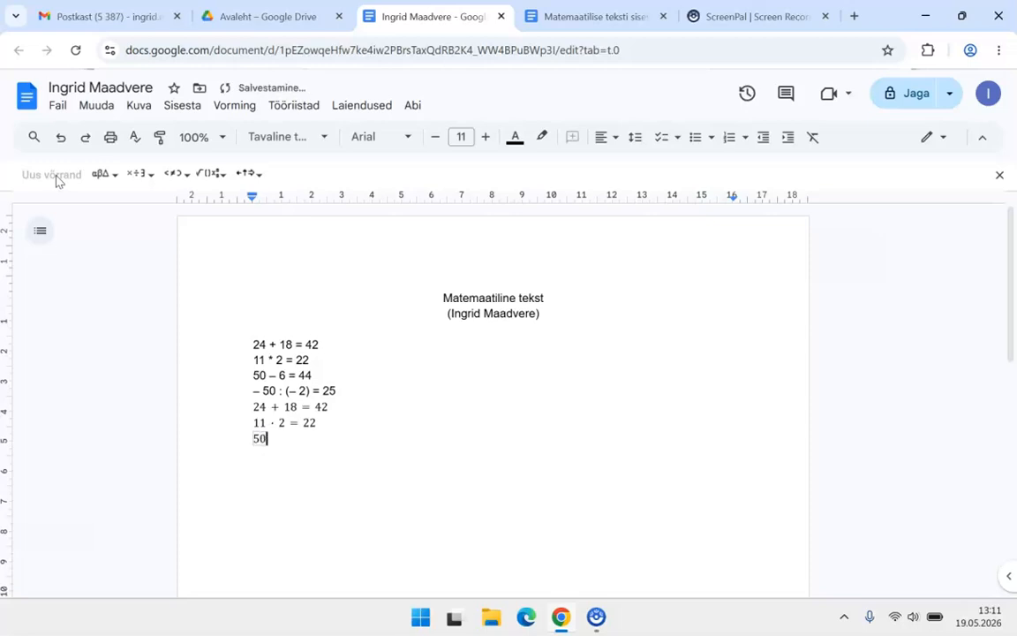
{"action": "type", "text": "-"}
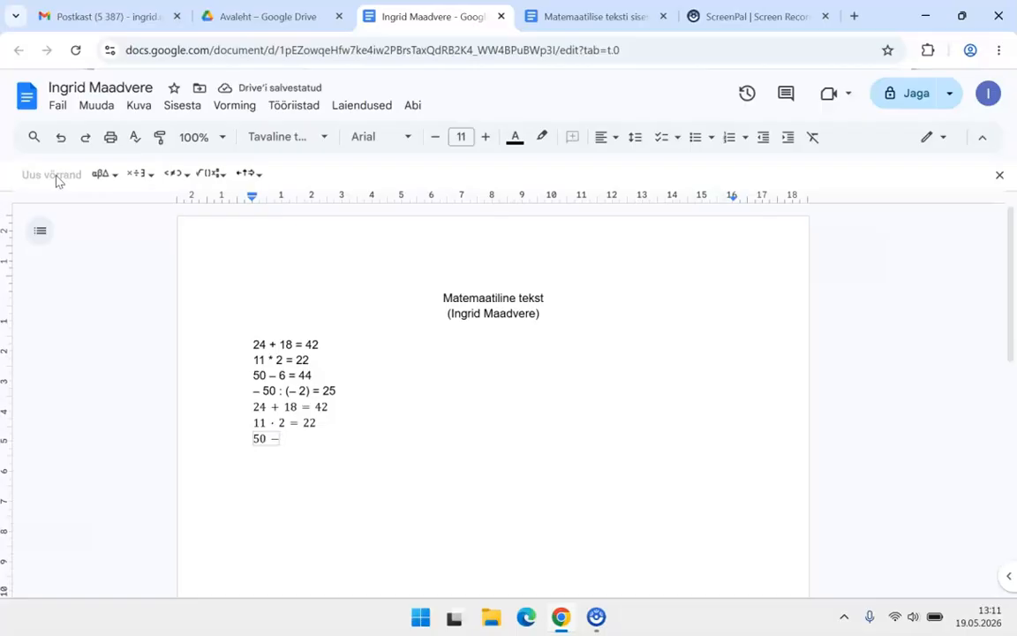
{"action": "type", "text": "6="}
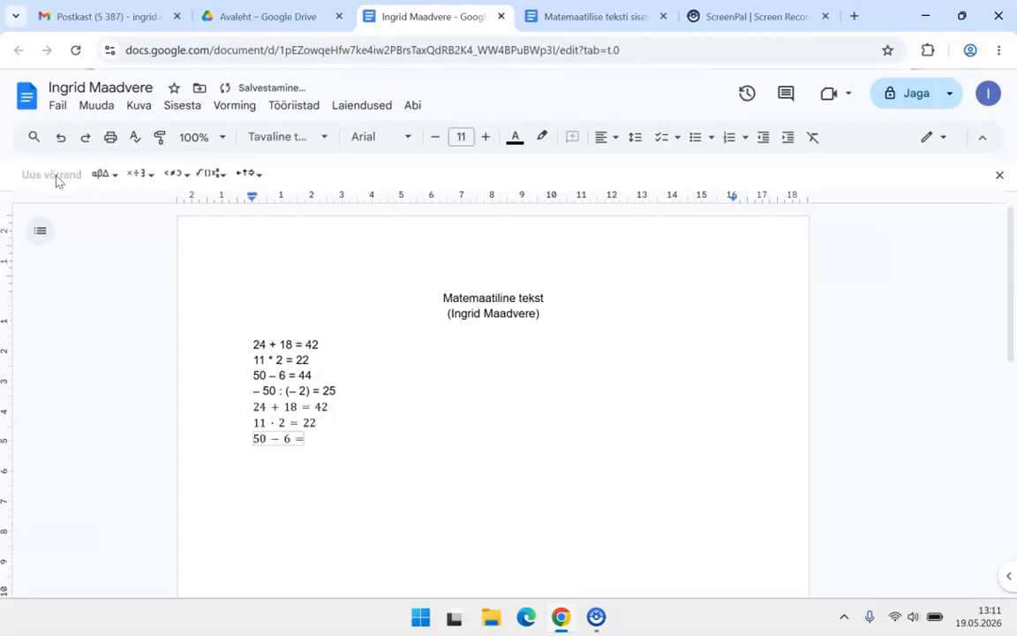
{"action": "type", "text": "44"}
{"action": "key", "text": "Right"}
{"action": "key", "text": "Return"}
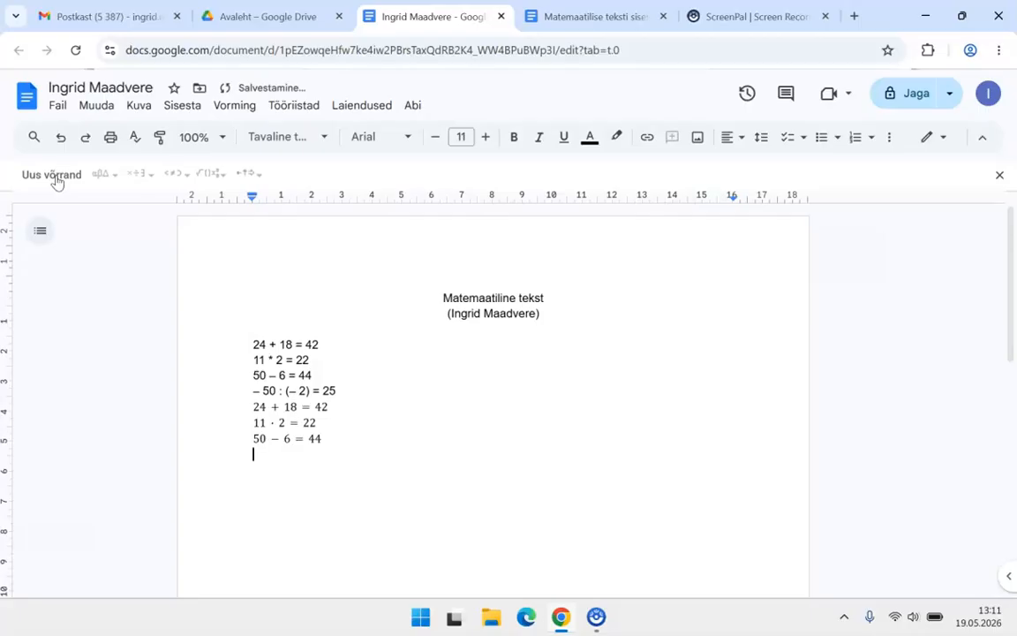
Step: Insert the equation '− 50 : (− 2) = 25' below '50 − 6 = 44'
{"action": "left_click", "coordinate": [56, 176]}
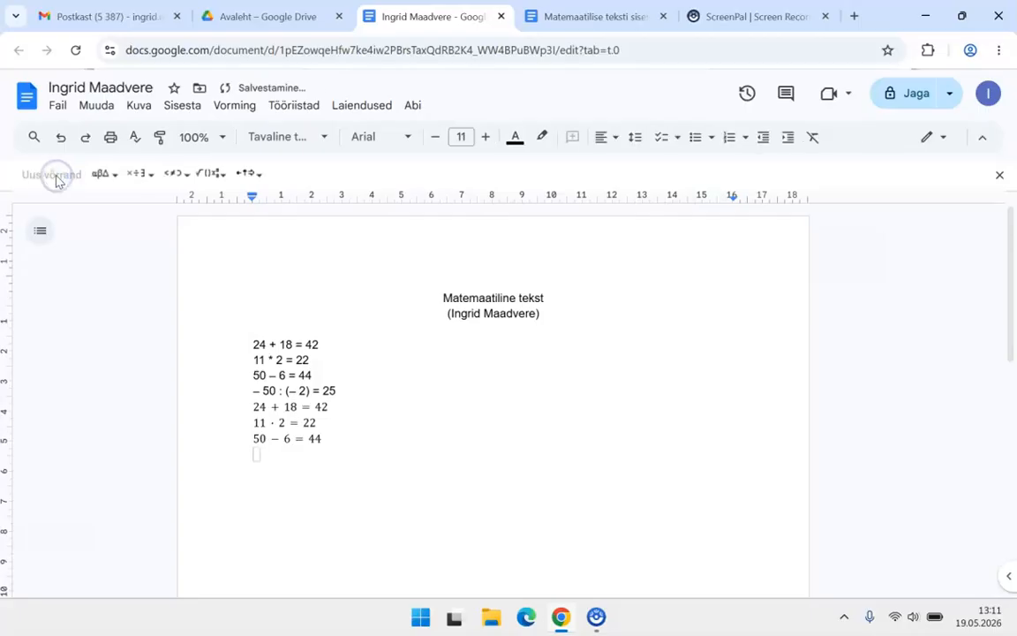
{"action": "type", "text": "-"}
{"action": "type", "text": "5"}
{"action": "type", "text": "0"}
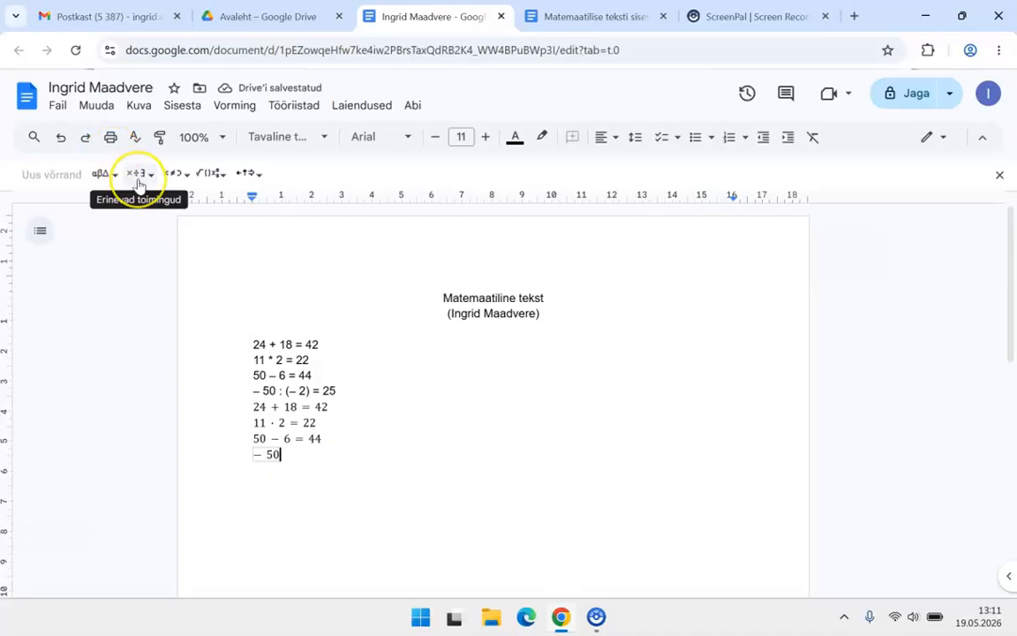
{"action": "left_click", "coordinate": [124, 275]}
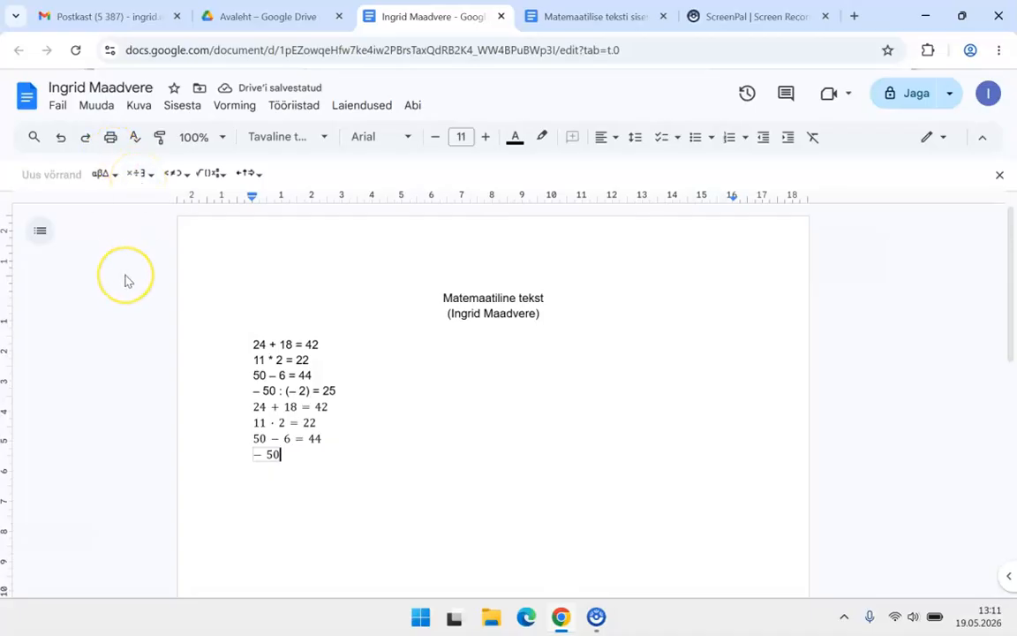
{"action": "type", "text": ":"}
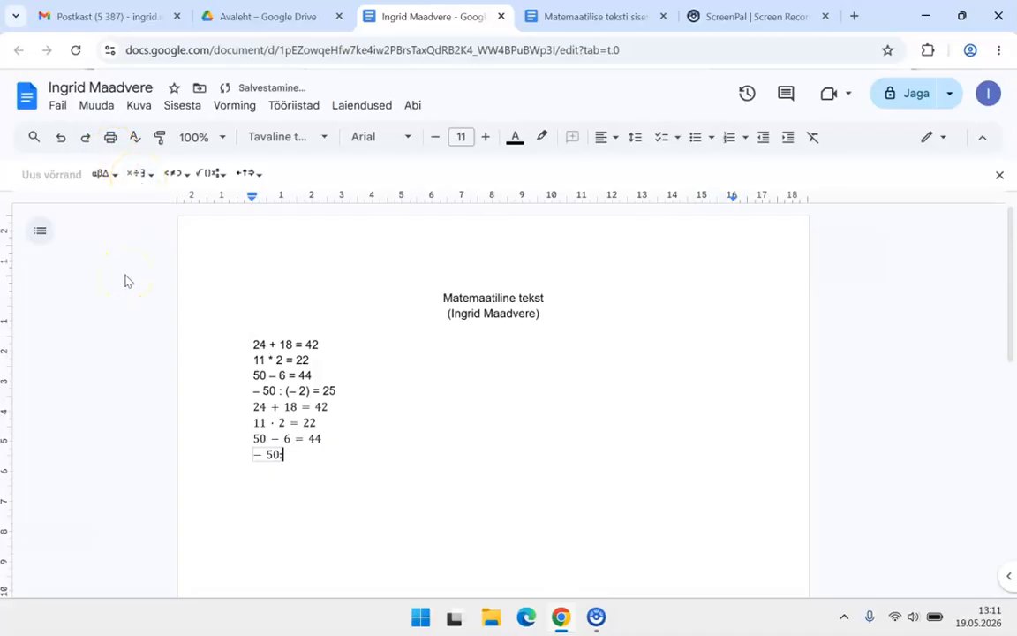
{"action": "key", "text": "BackSpace"}
{"action": "type", "text": ":"}
{"action": "type", "text": " ("}
{"action": "type", "text": "-2)"}
{"action": "type", "text": " ="}
{"action": "type", "text": " 2"}
{"action": "type", "text": "5"}
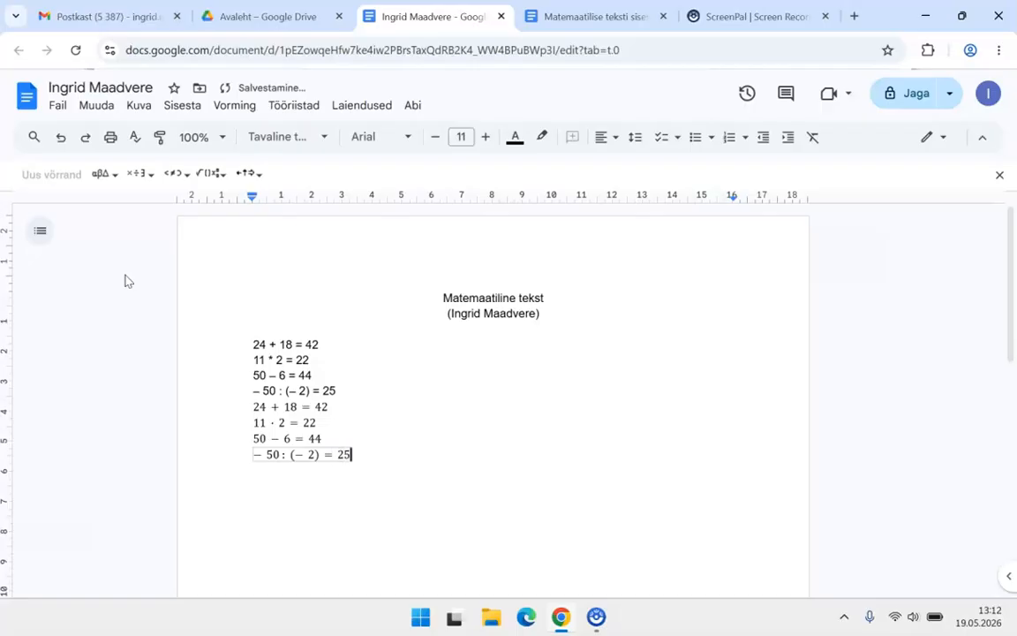
{"action": "key", "text": "Return"}
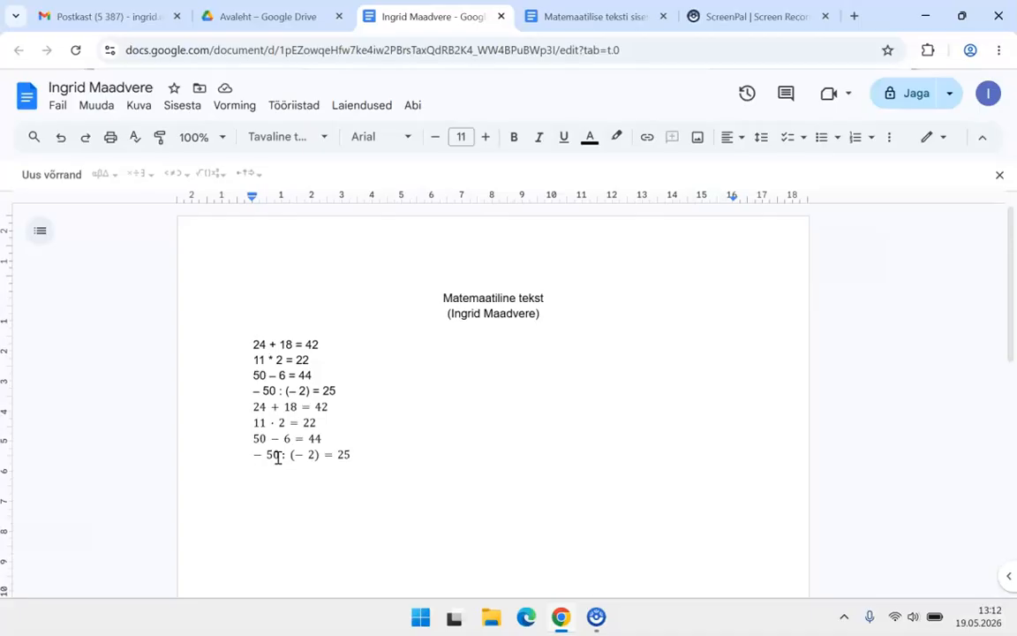
Step: Start a new equation below − 50 : (− 2) = 25 holding a fraction with 3 in the numerator
{"action": "left_click", "coordinate": [53, 176]}
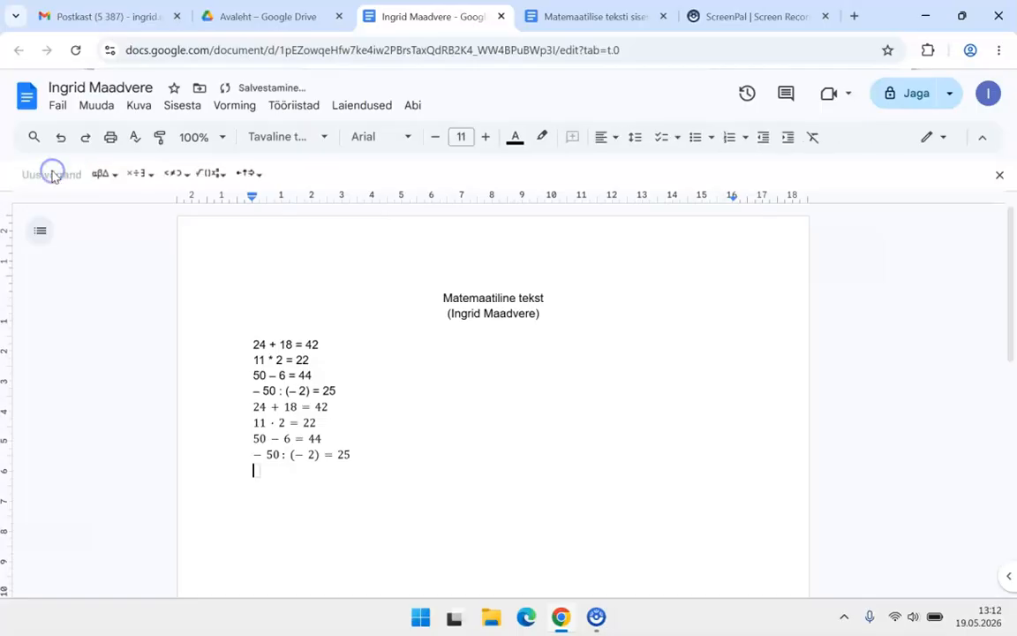
{"action": "left_click", "coordinate": [213, 174]}
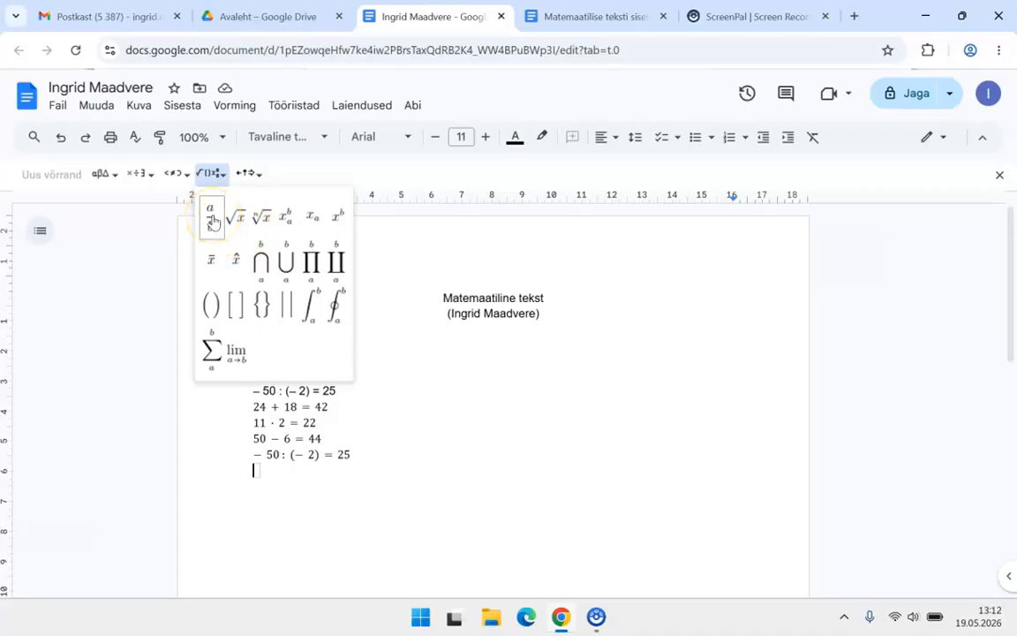
{"action": "left_click", "coordinate": [217, 221]}
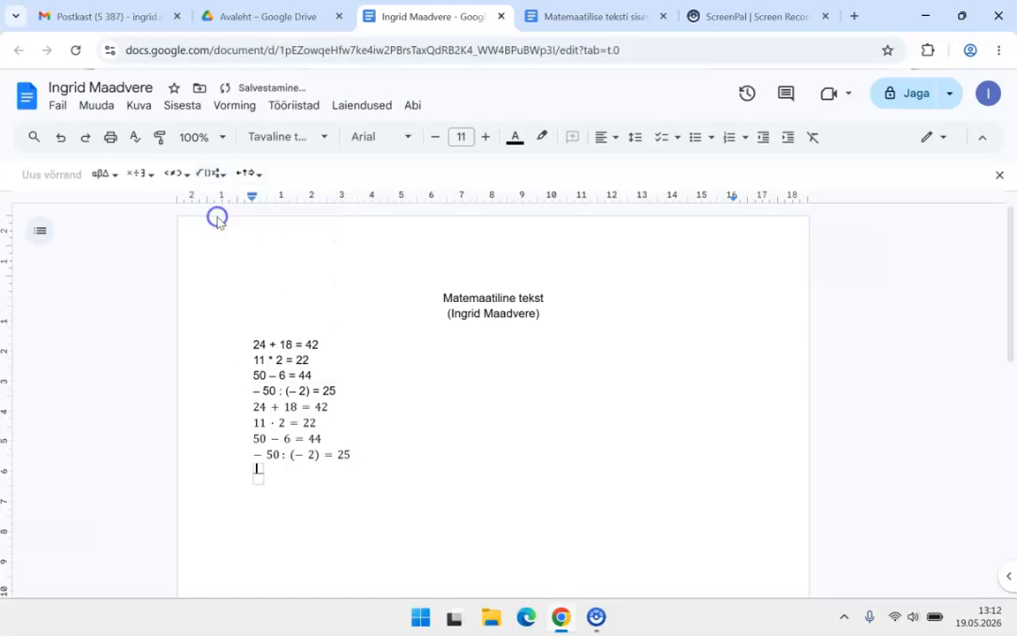
{"action": "type", "text": "3"}
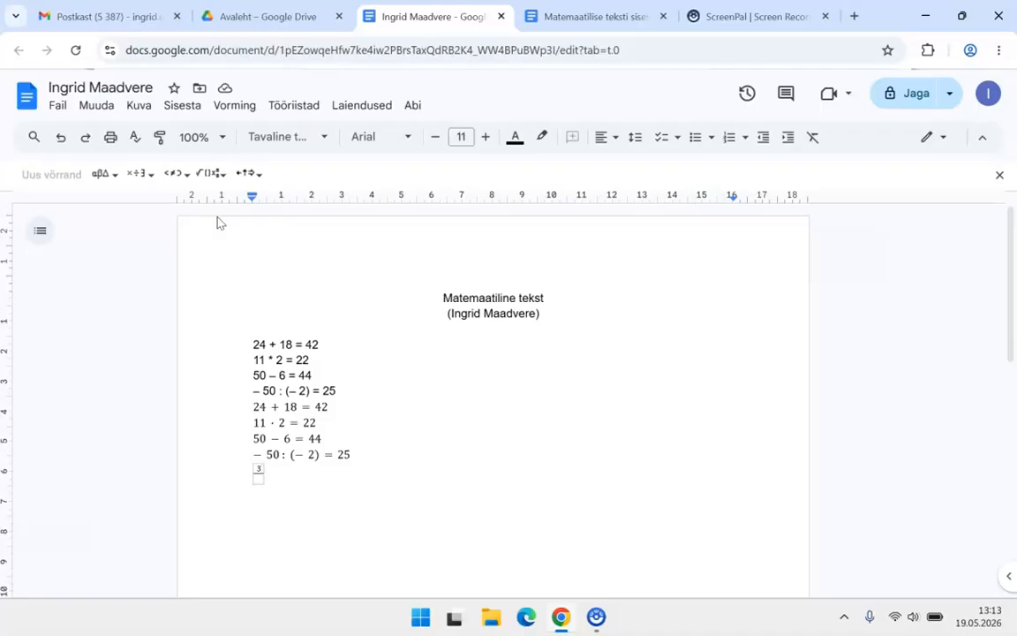
Step: Undo the unfinished fraction equation and raise the font size to 14 pt
{"action": "left_click", "coordinate": [60, 138]}
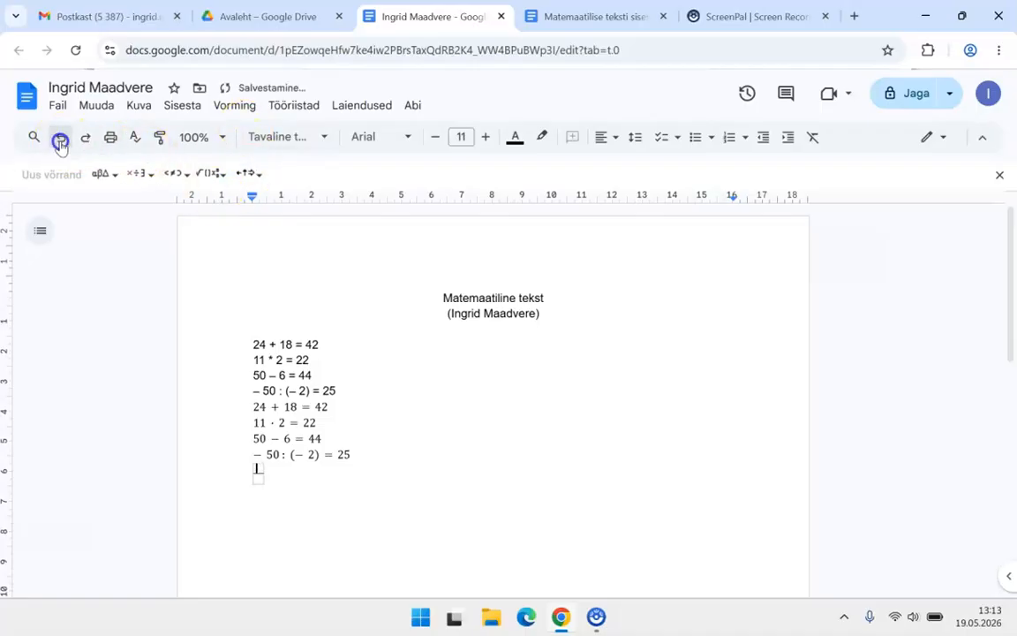
{"action": "left_click", "coordinate": [60, 139]}
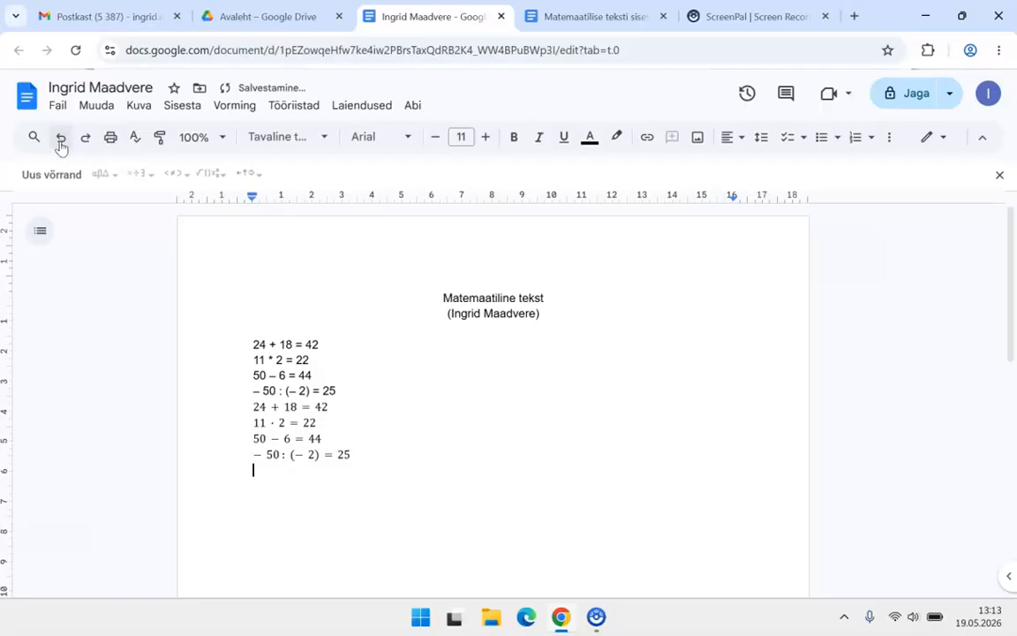
{"action": "left_click", "coordinate": [486, 137]}
{"action": "left_click", "coordinate": [486, 137]}
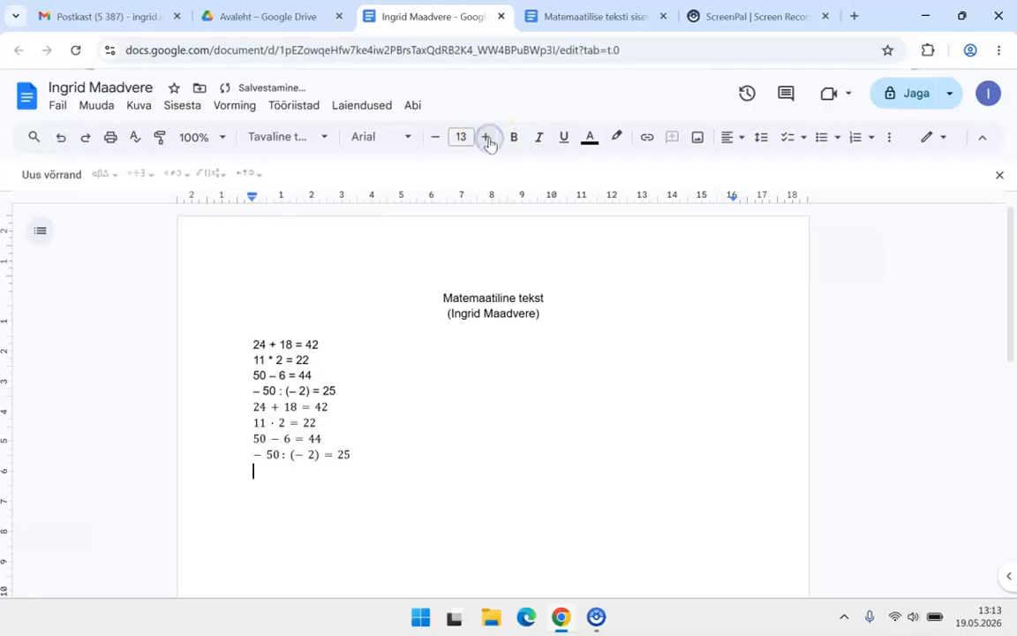
{"action": "left_click", "coordinate": [486, 137]}
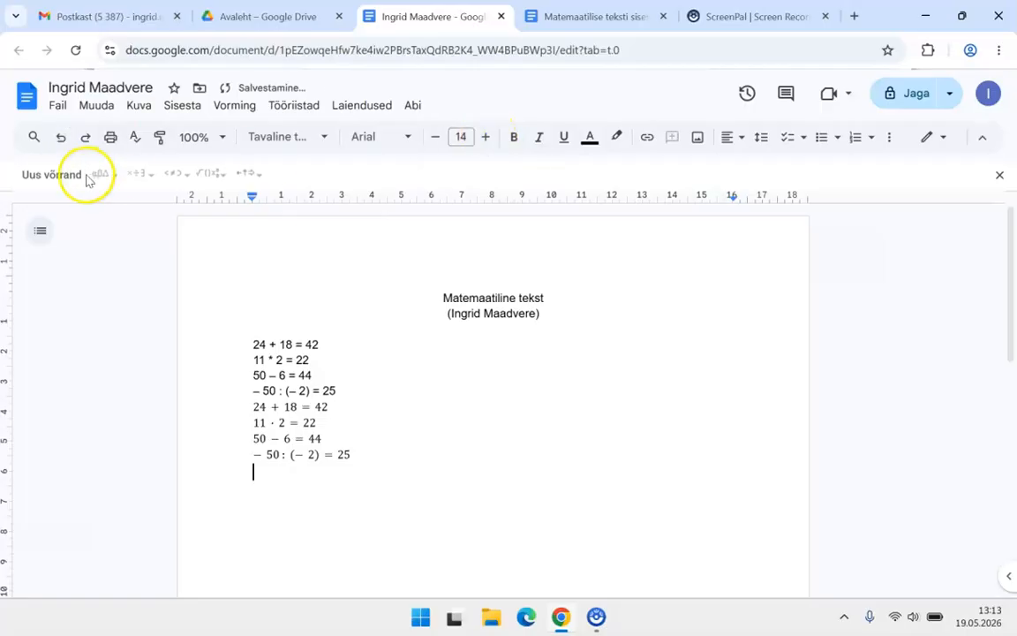
Step: Start a new equation with the fraction 3/4 followed by a less-than sign
{"action": "left_click", "coordinate": [50, 174]}
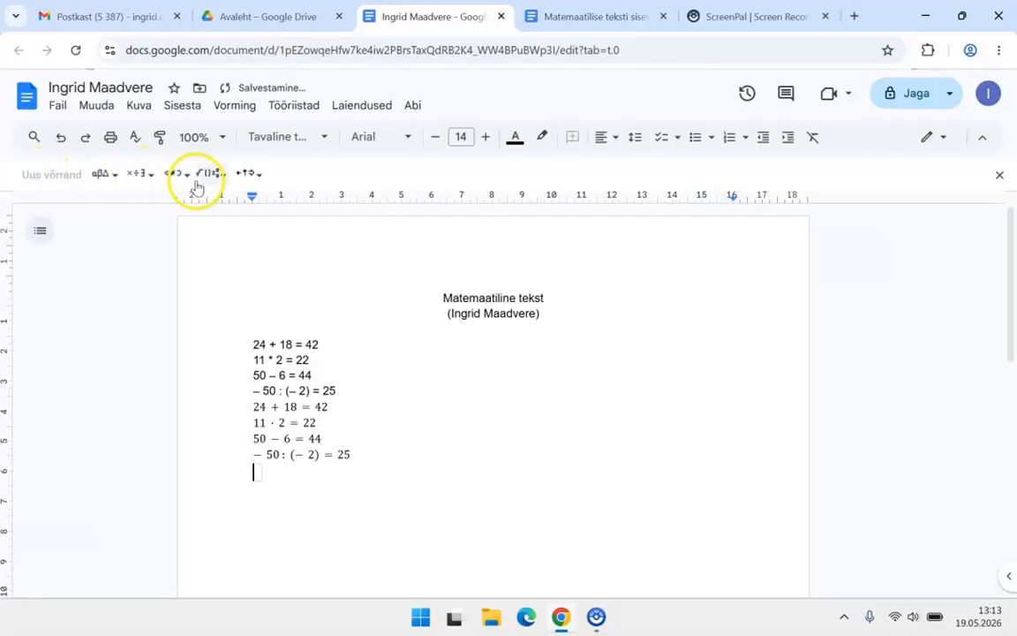
{"action": "left_click", "coordinate": [219, 176]}
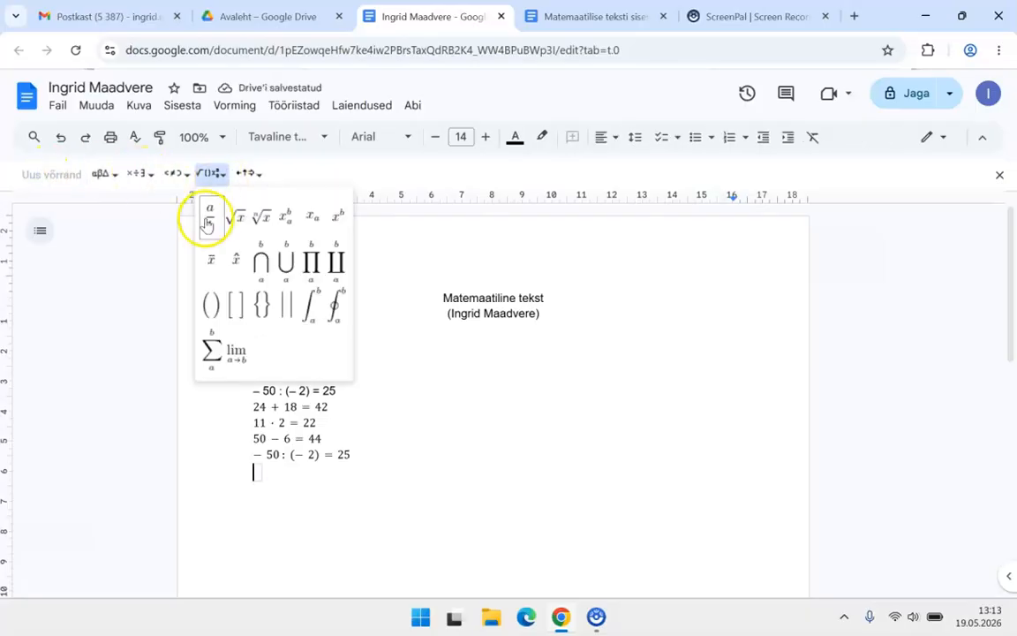
{"action": "left_click", "coordinate": [208, 219]}
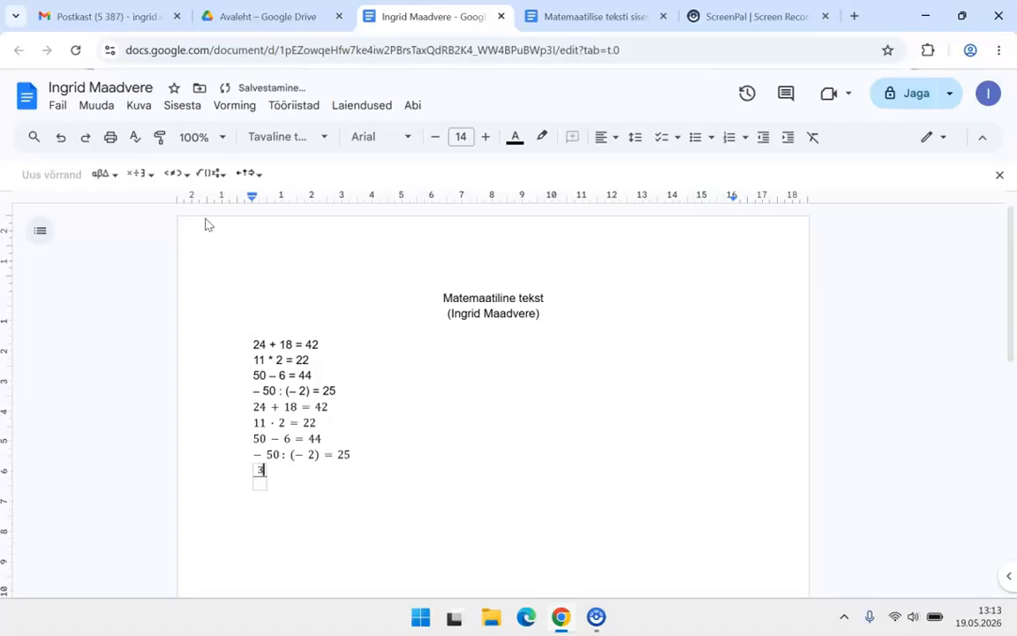
{"action": "left_click", "coordinate": [258, 484]}
{"action": "type", "text": "4"}
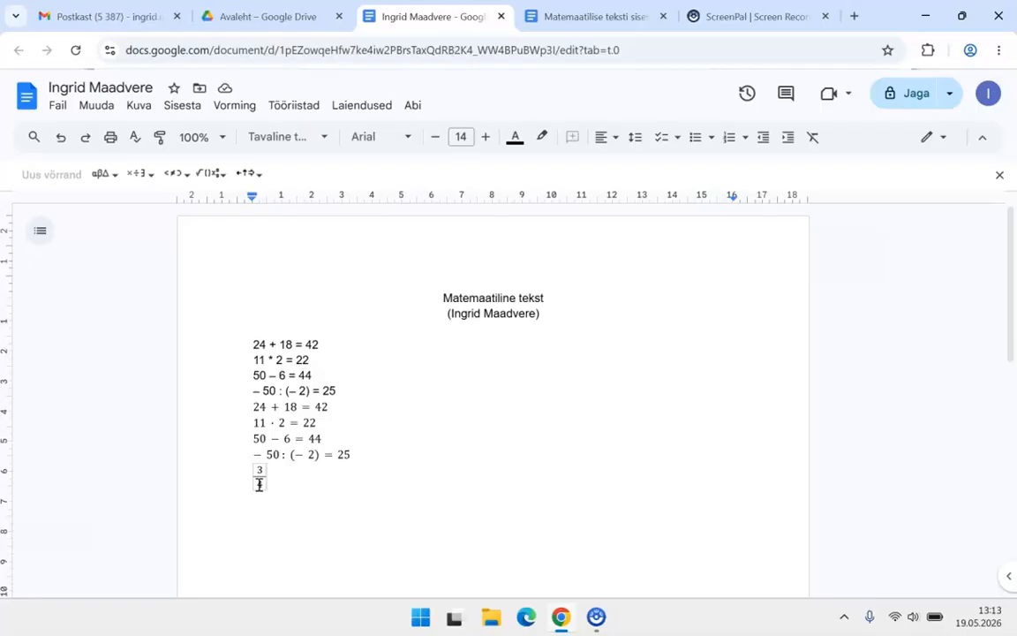
{"action": "type", "text": "<"}
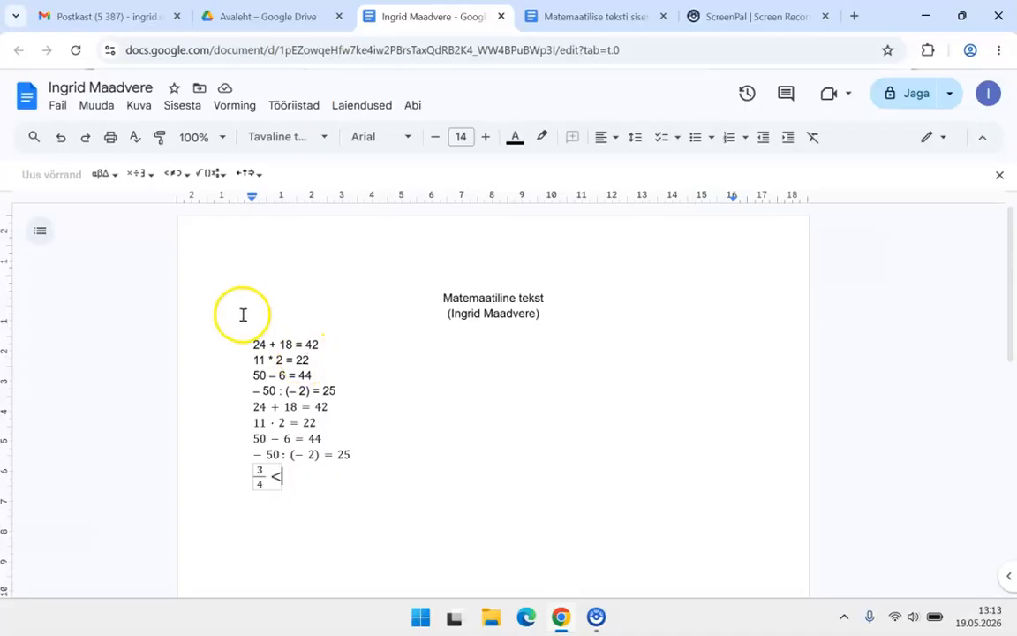
Step: Add the second fraction 38/24 after the less-than sign and exit the equation
{"action": "left_click", "coordinate": [209, 173]}
{"action": "left_click", "coordinate": [209, 222]}
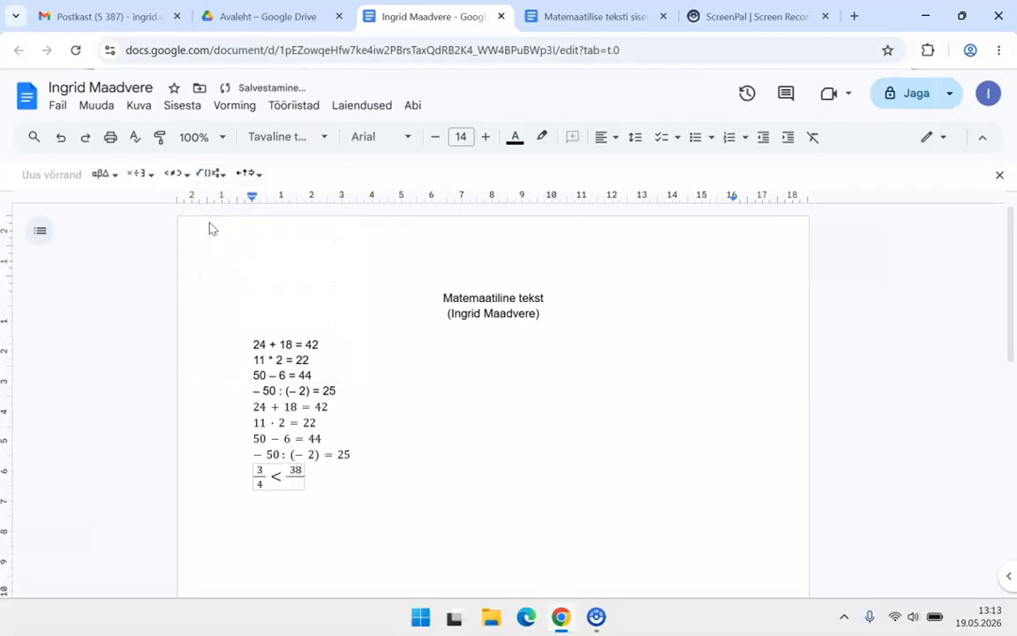
{"action": "type", "text": "24"}
{"action": "key", "text": "Right"}
{"action": "key", "text": "Right"}
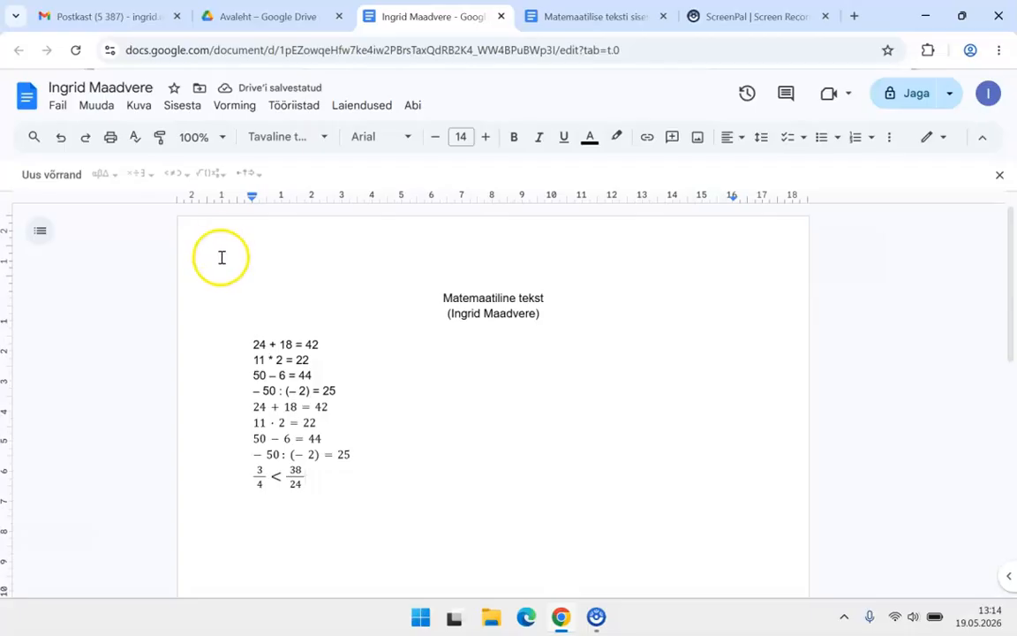
{"action": "scroll", "coordinate": [322, 432], "scroll_direction": "down", "scroll_amount": 2}
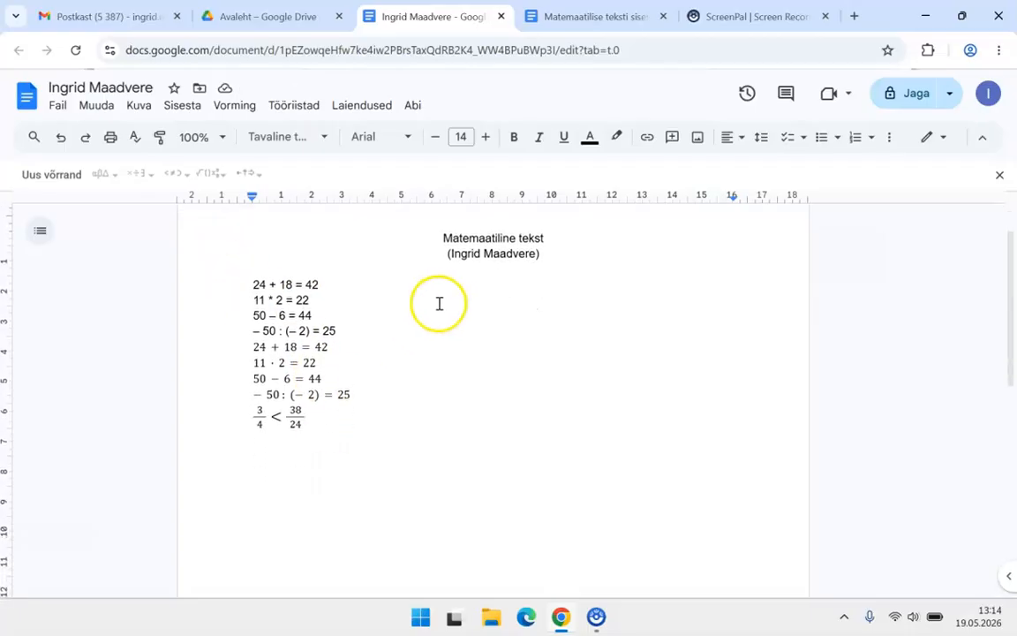
Step: Switch to the 'Matemaatilise teksti sisestamine' document and scroll through its exercises and back up
{"action": "left_click", "coordinate": [570, 19]}
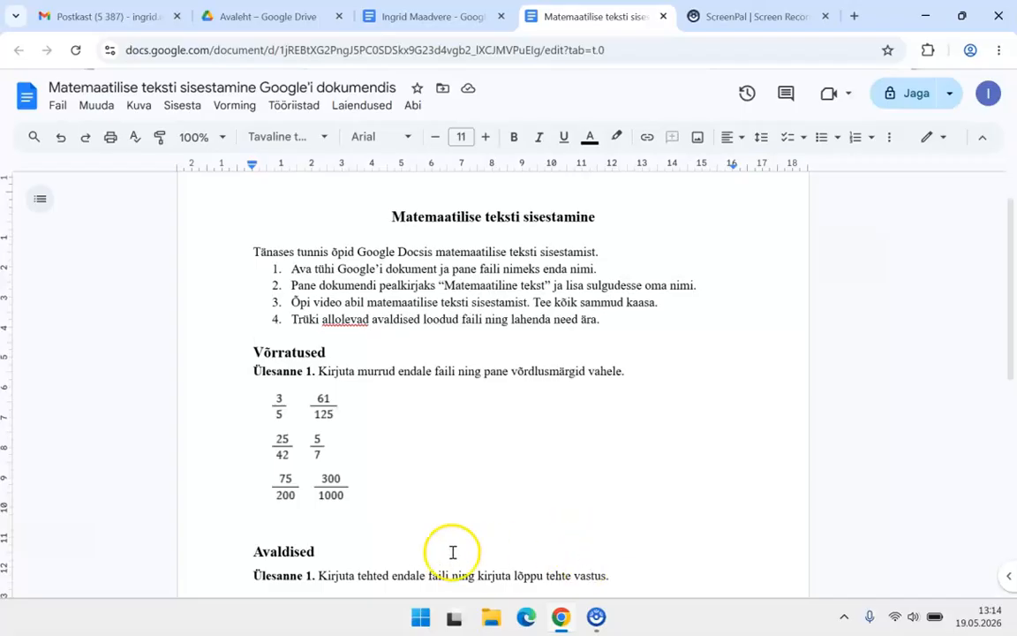
{"action": "scroll", "coordinate": [484, 566], "scroll_direction": "down", "scroll_amount": 2}
{"action": "scroll", "coordinate": [483, 566], "scroll_direction": "down", "scroll_amount": 4}
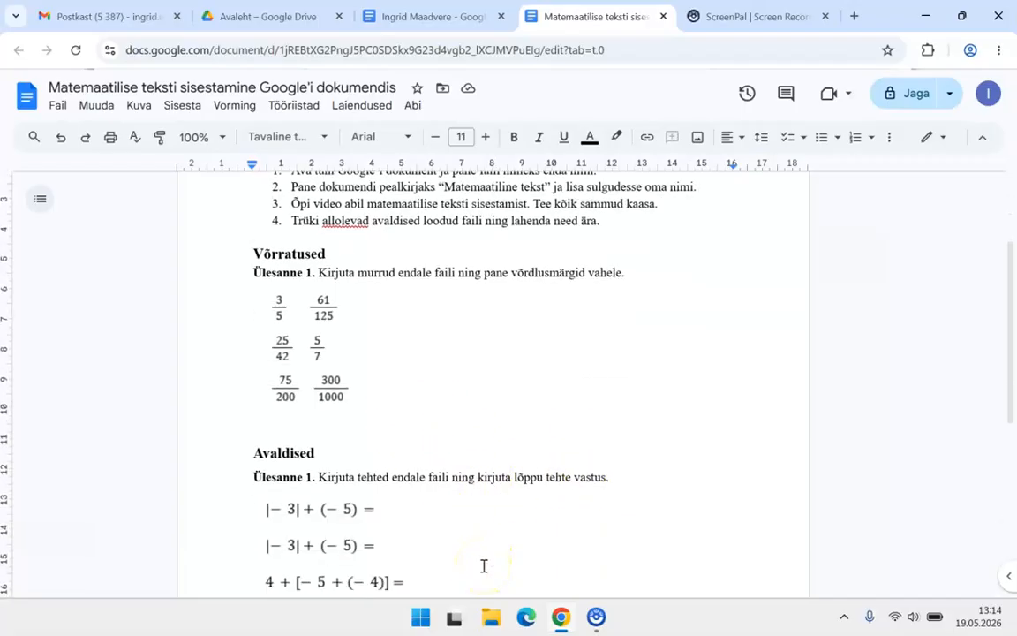
{"action": "scroll", "coordinate": [484, 566], "scroll_direction": "down", "scroll_amount": 4}
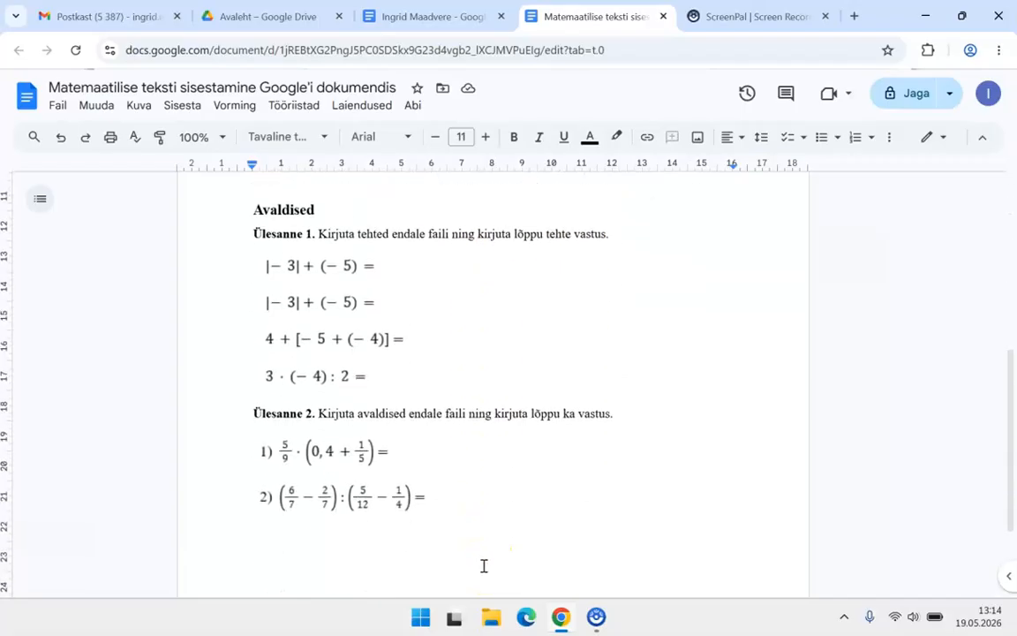
{"action": "scroll", "coordinate": [484, 566], "scroll_direction": "down", "scroll_amount": 1}
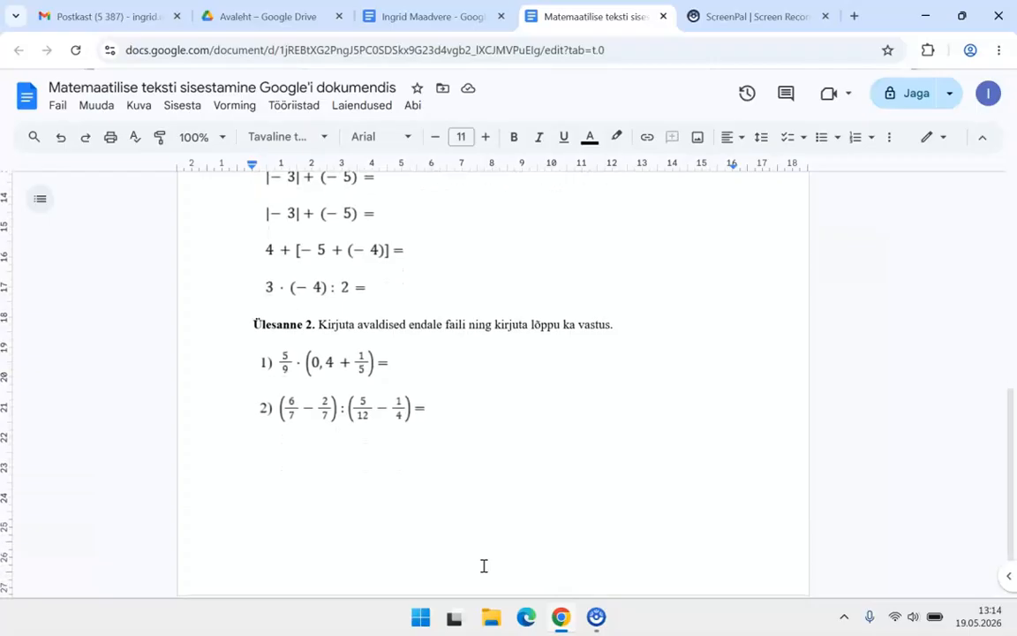
{"action": "scroll", "coordinate": [484, 566], "scroll_direction": "down", "scroll_amount": 2}
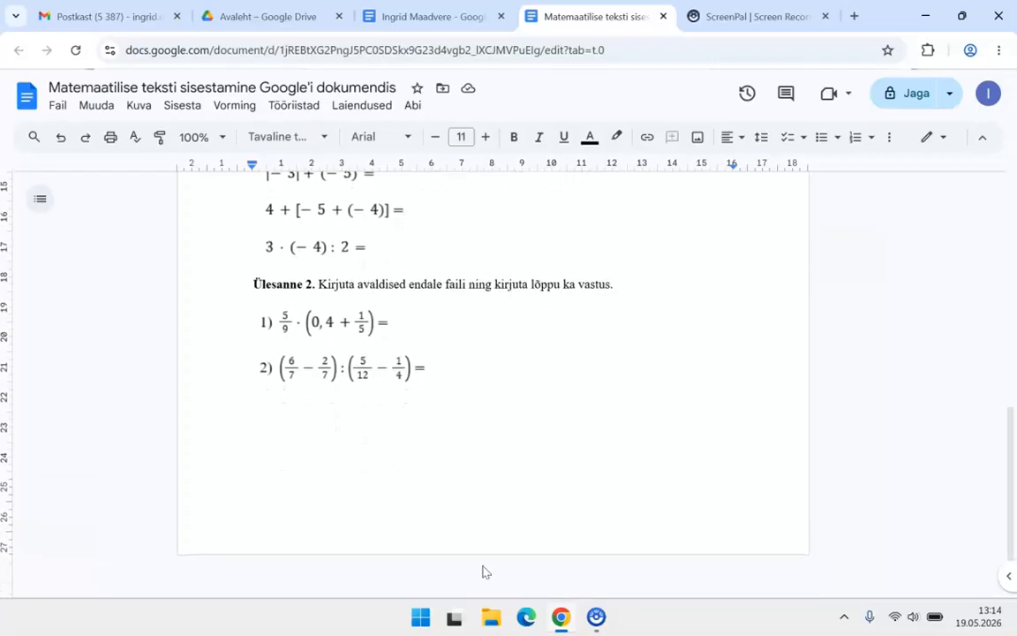
{"action": "scroll", "coordinate": [484, 566], "scroll_direction": "up", "scroll_amount": 1}
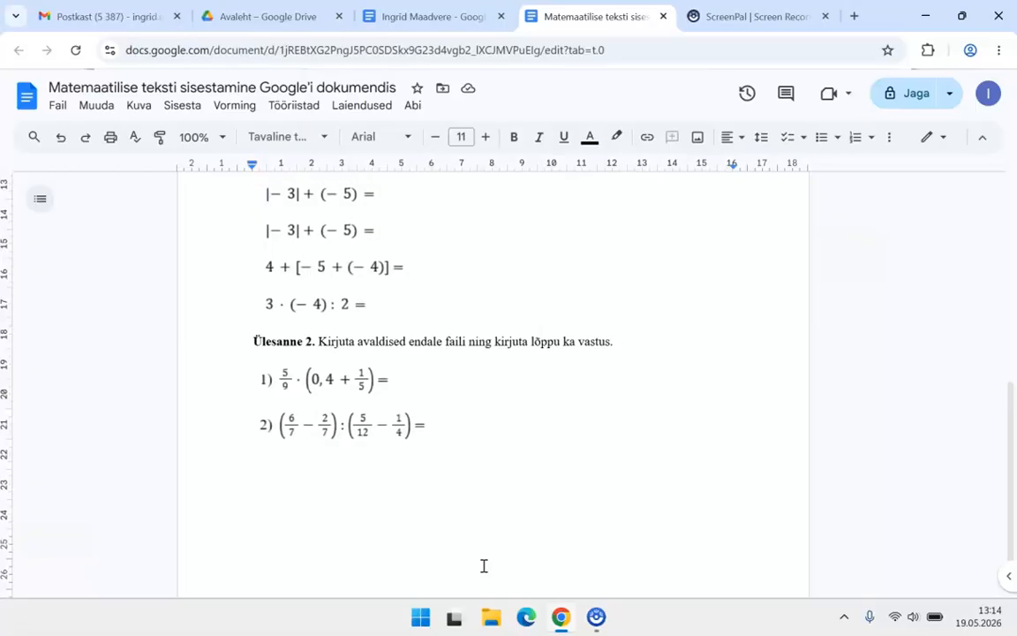
{"action": "scroll", "coordinate": [483, 565], "scroll_direction": "up", "scroll_amount": 5}
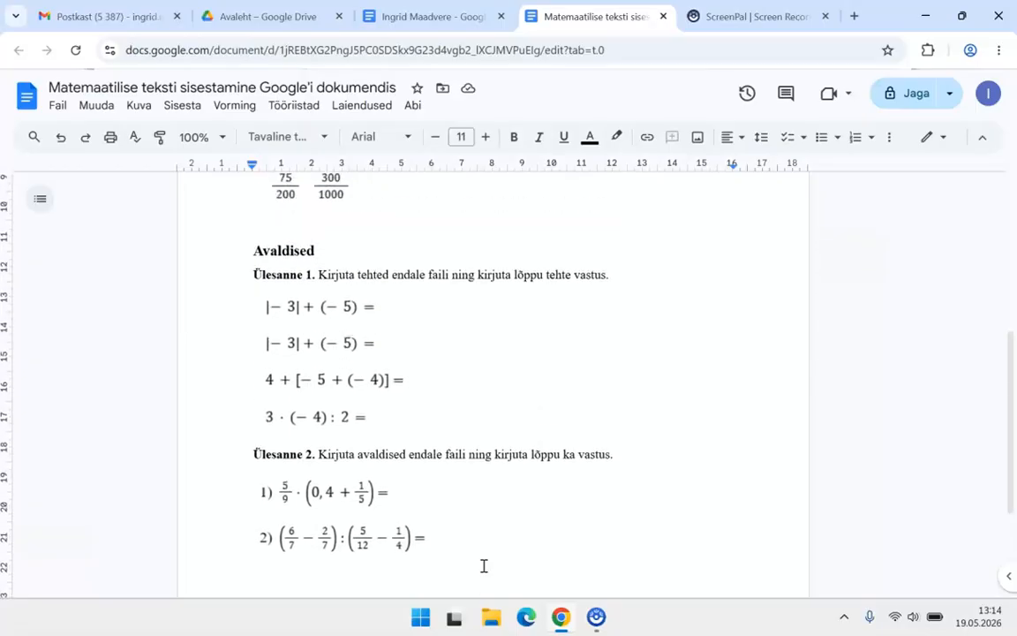
{"action": "scroll", "coordinate": [484, 566], "scroll_direction": "up", "scroll_amount": 3}
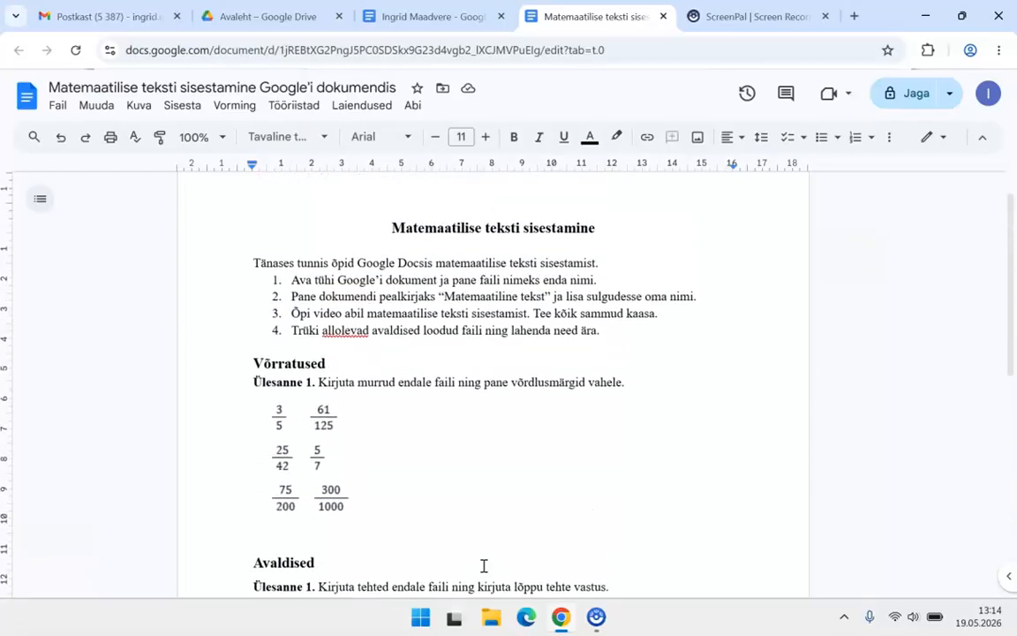